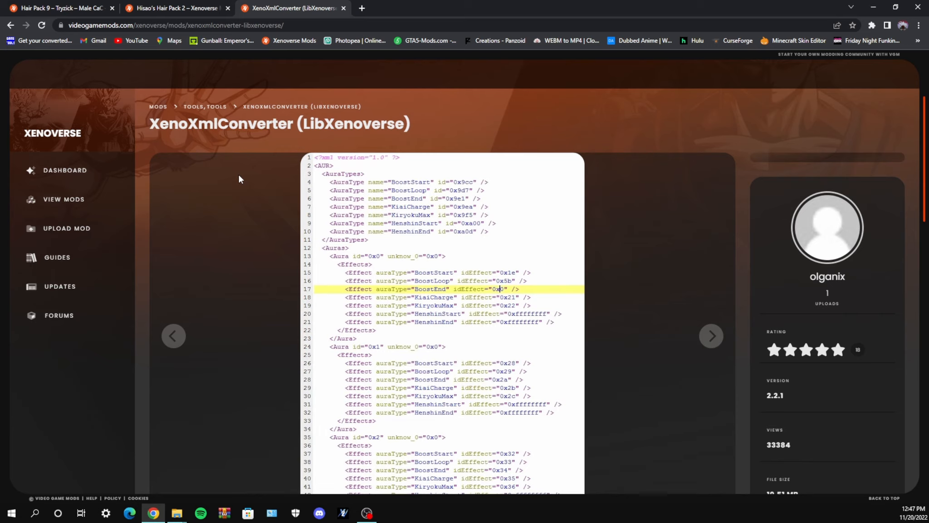
Look over the XenoXmlConverter (LibXenoverse) mod page and highlight its title.
scroll(239, 175, up, 3)
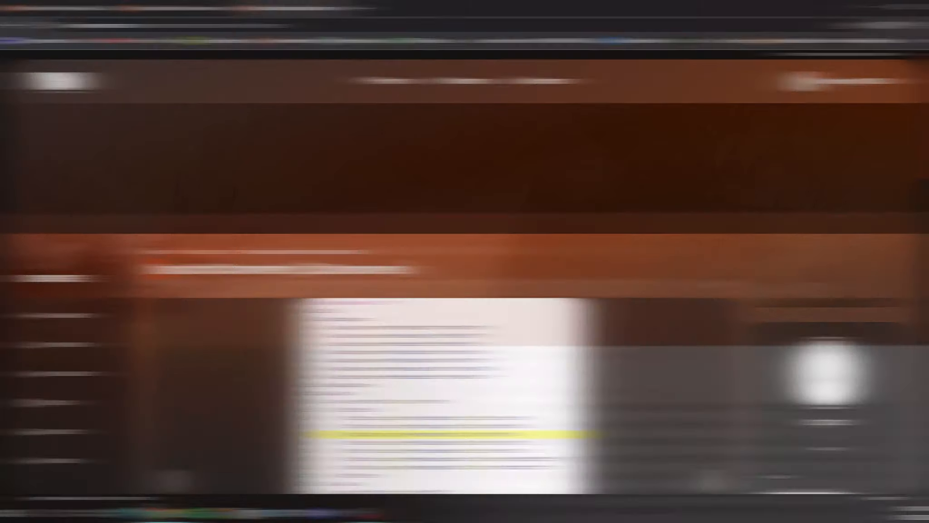
drag(147, 270, 280, 270)
drag(409, 274, 439, 275)
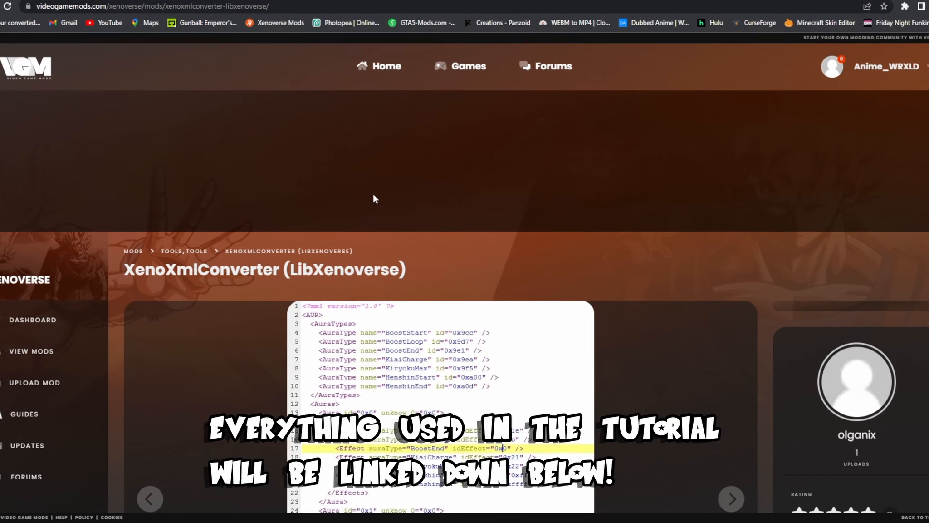
scroll(377, 197, down, 2)
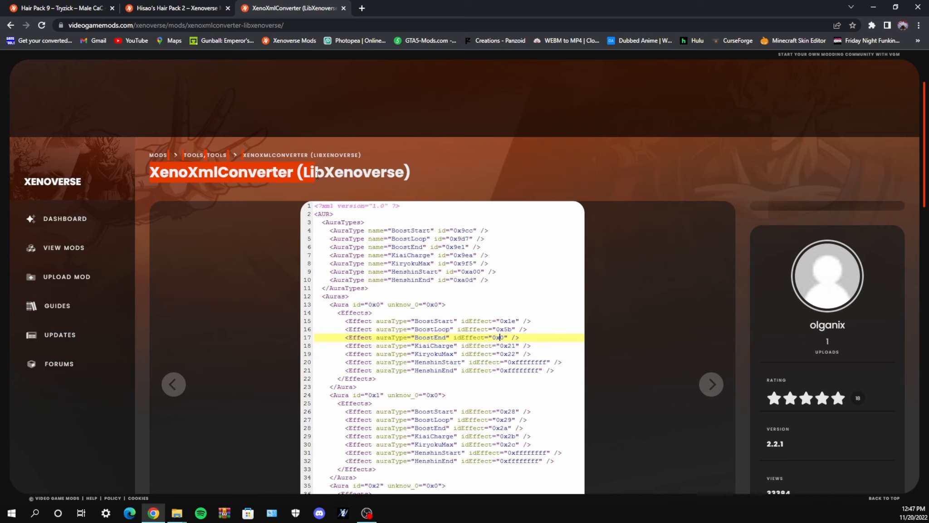
click(416, 166)
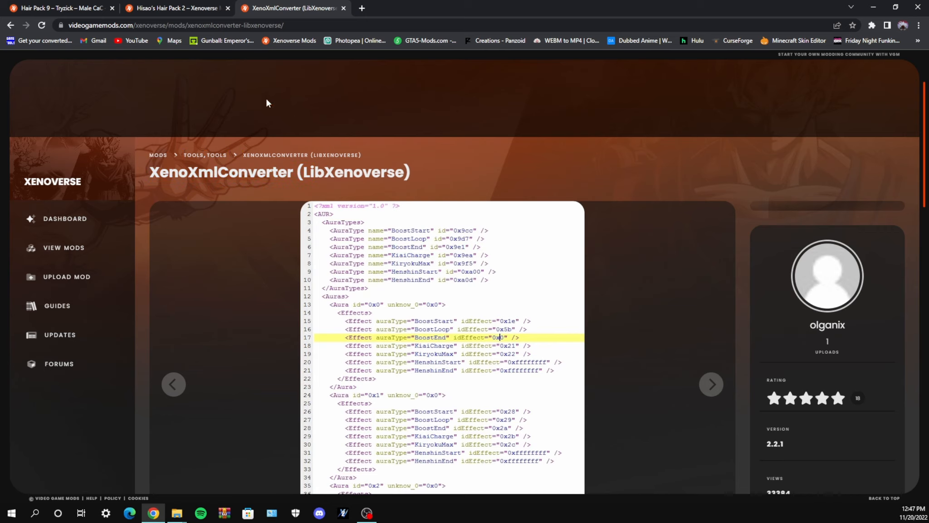
Review the Hisao's Hair Pack 2 page, including its description and download area, and switch to the Hair Pack 9 page.
click(138, 5)
scroll(361, 223, down, 2)
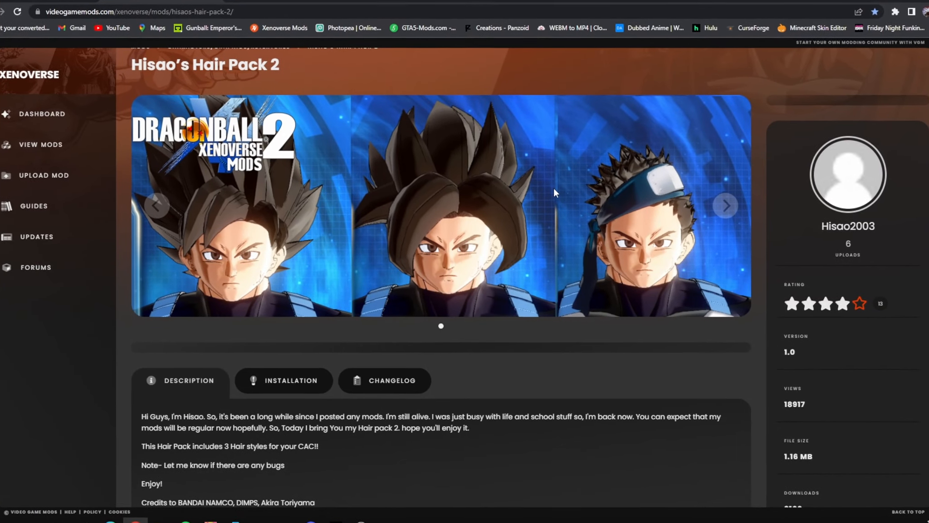
scroll(558, 186, down, 4)
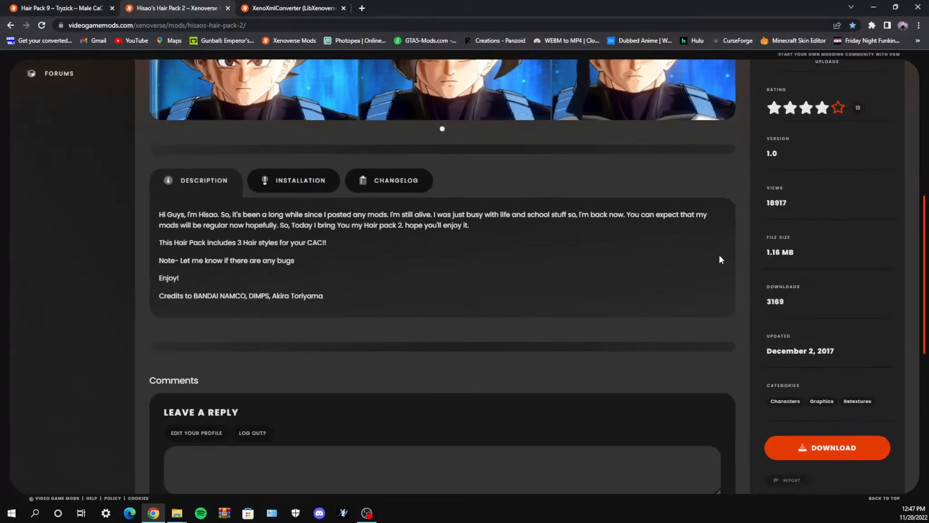
scroll(592, 218, up, 2)
scroll(519, 245, up, 1)
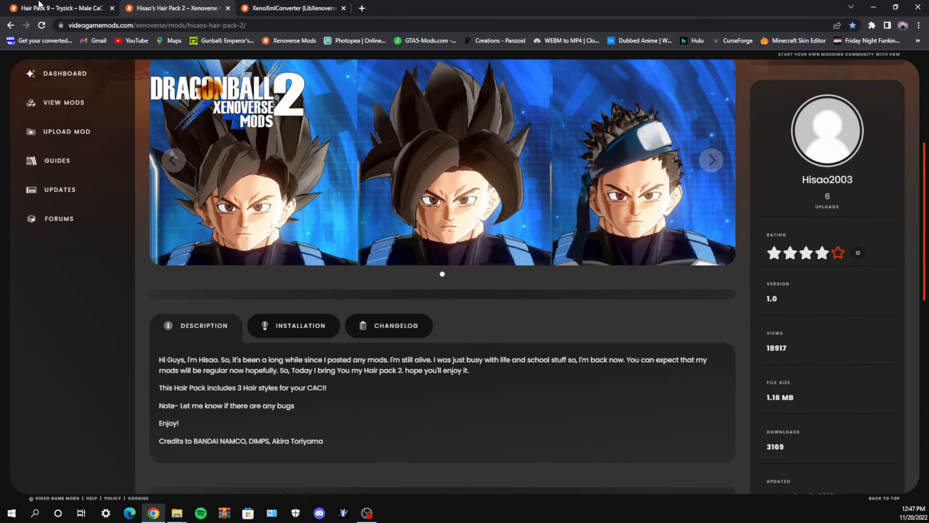
click(39, 6)
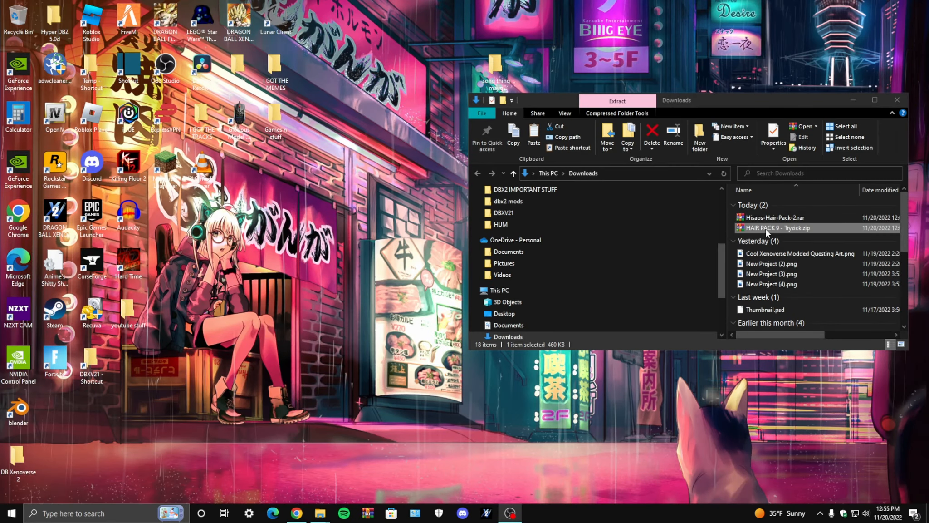
Extract the four HUM_014_Hair files from the Tryzick Custom Large SSJ folder of HAIR PACK 9 - Tryzick.zip onto the desktop.
double_click(756, 228)
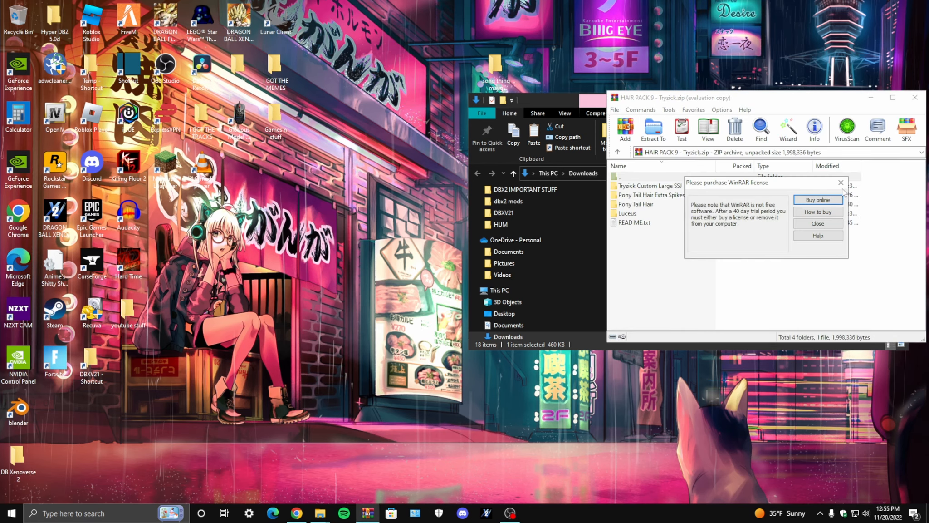
click(841, 183)
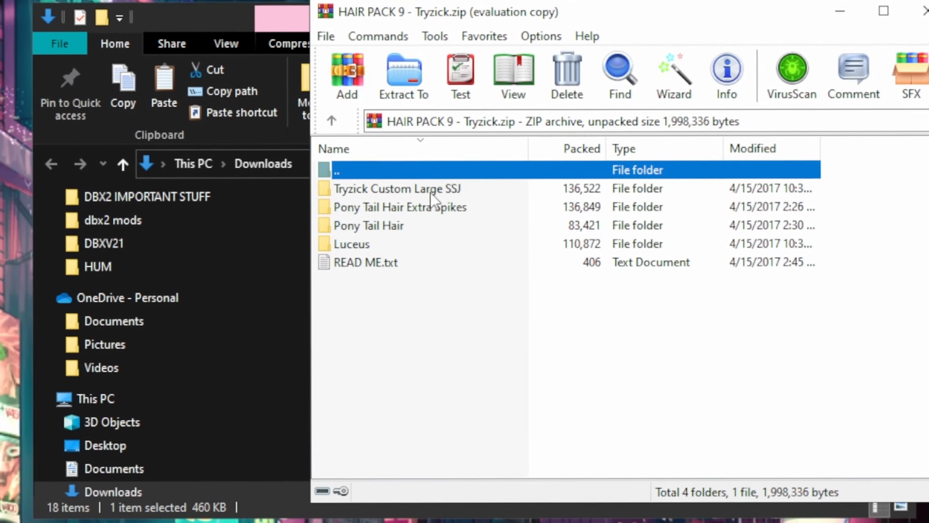
double_click(431, 193)
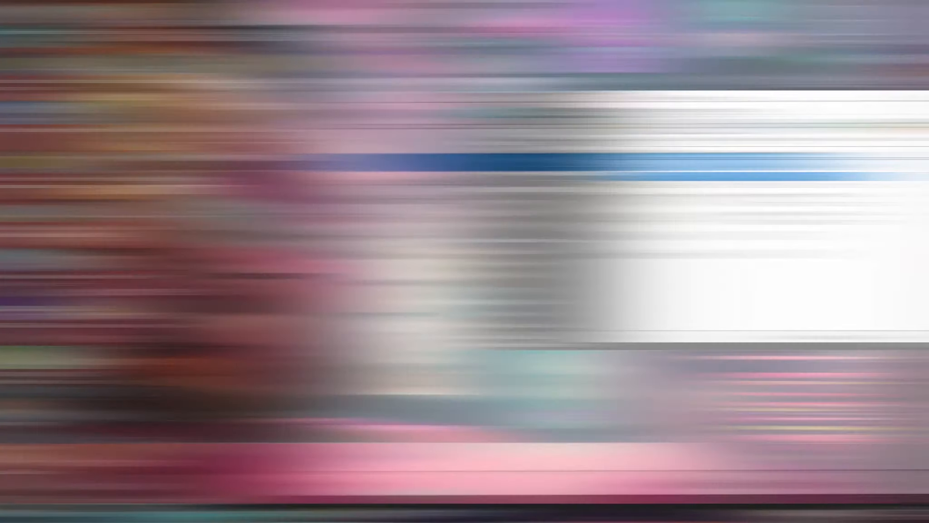
drag(386, 315, 421, 192)
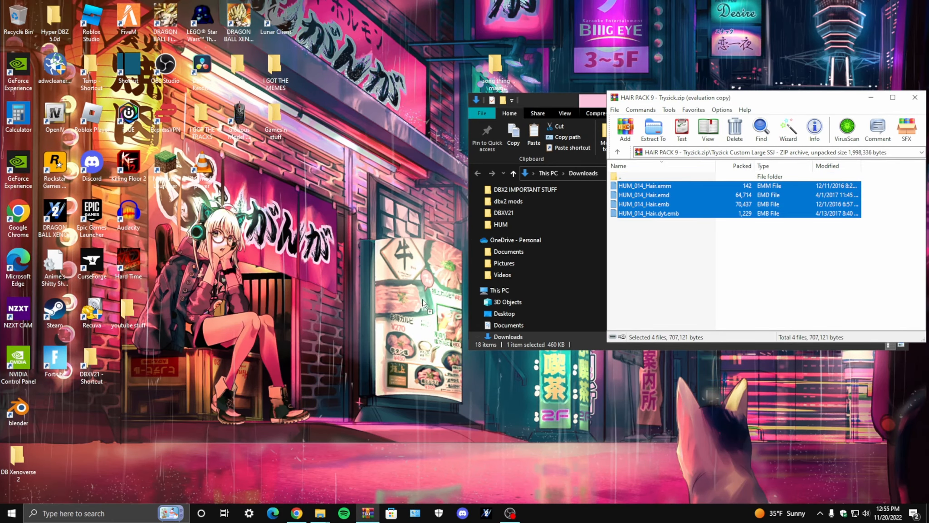
drag(423, 304, 347, 335)
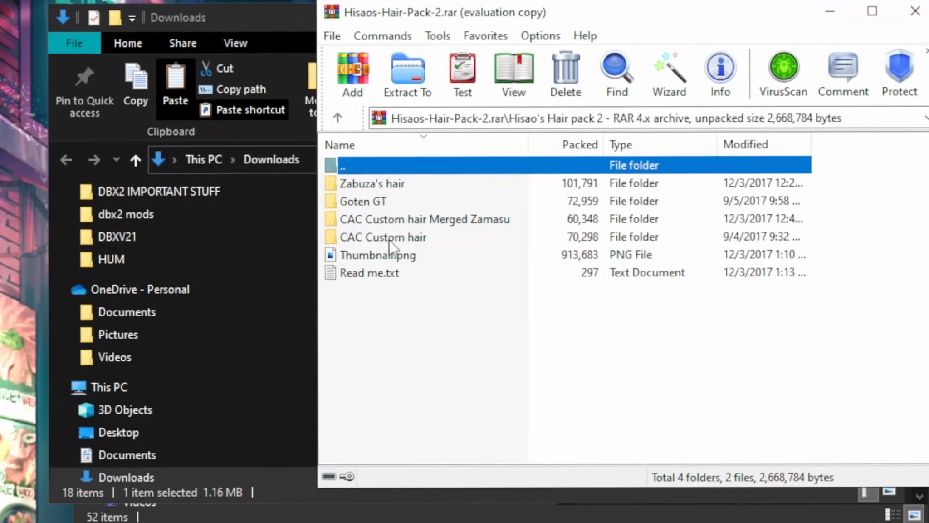
Extract the hair files from the CAC Custom hair folder of Hisaos-Hair-Pack-2.rar onto the desktop.
double_click(644, 215)
drag(649, 238, 667, 191)
drag(293, 347, 294, 348)
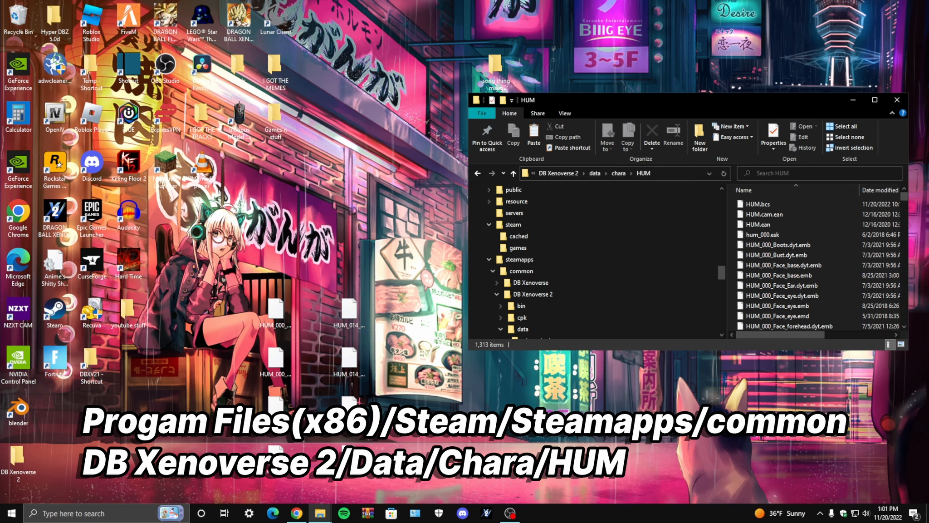
Copy hum_000.esk from the DB Xenoverse 2 data/chara/HUM folder to the desktop.
right_click(765, 235)
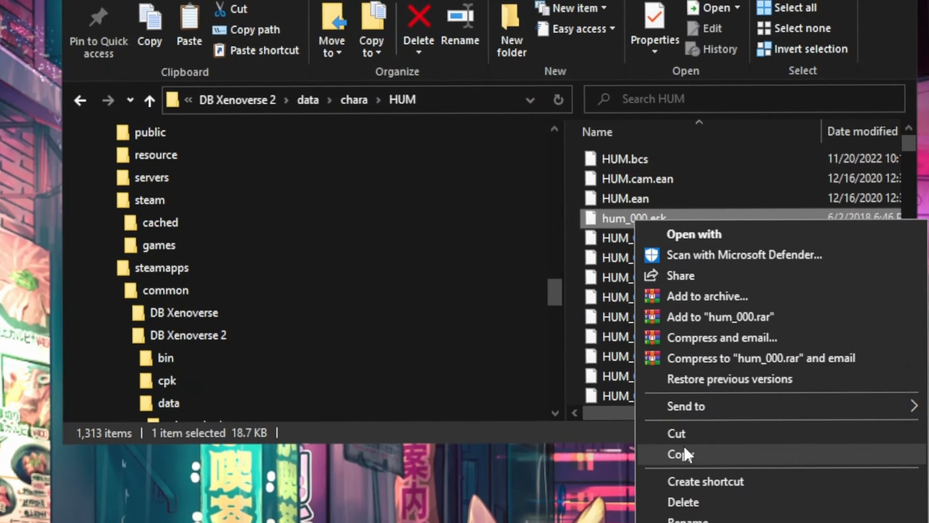
click(684, 445)
right_click(309, 260)
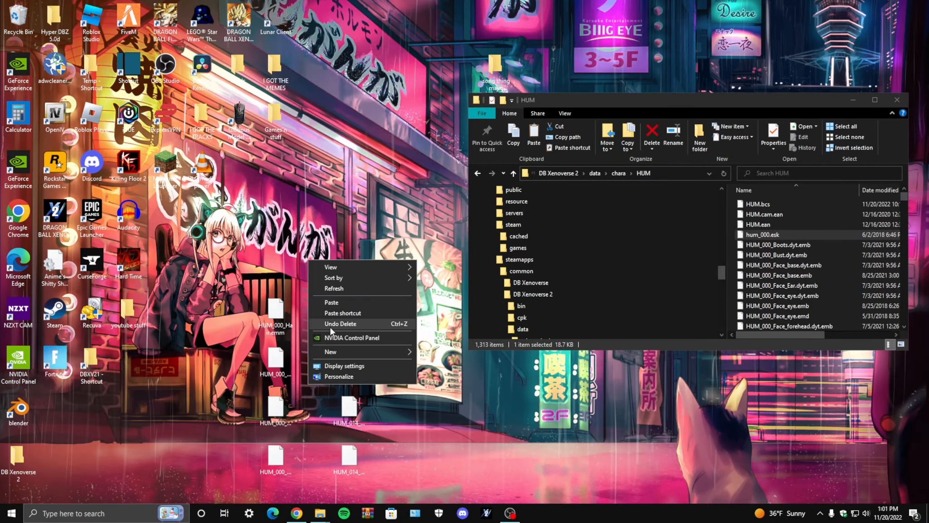
click(328, 303)
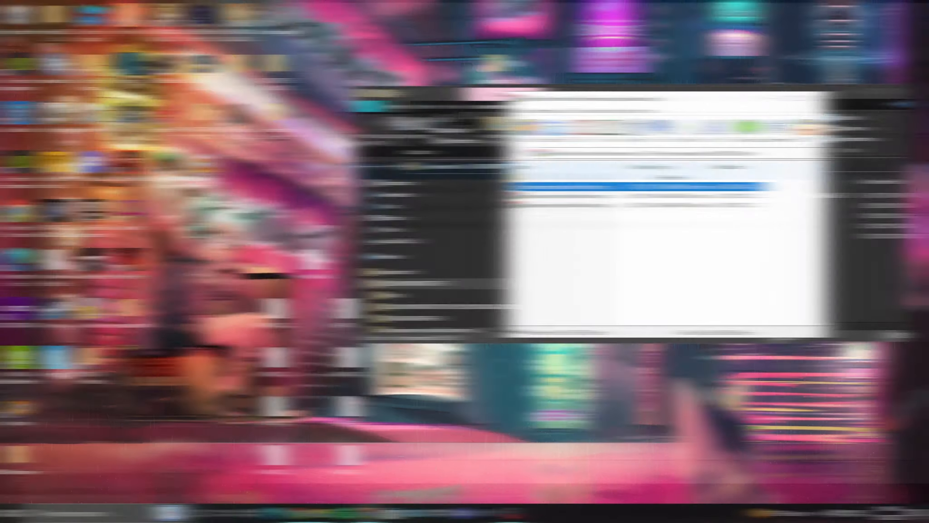
Inspect Libxenoverse_XenoXmlConverter_v2_2_1.zip inside the XenoXmlConverter-LibXenoverse.zip archive and view the extraction options.
click(361, 177)
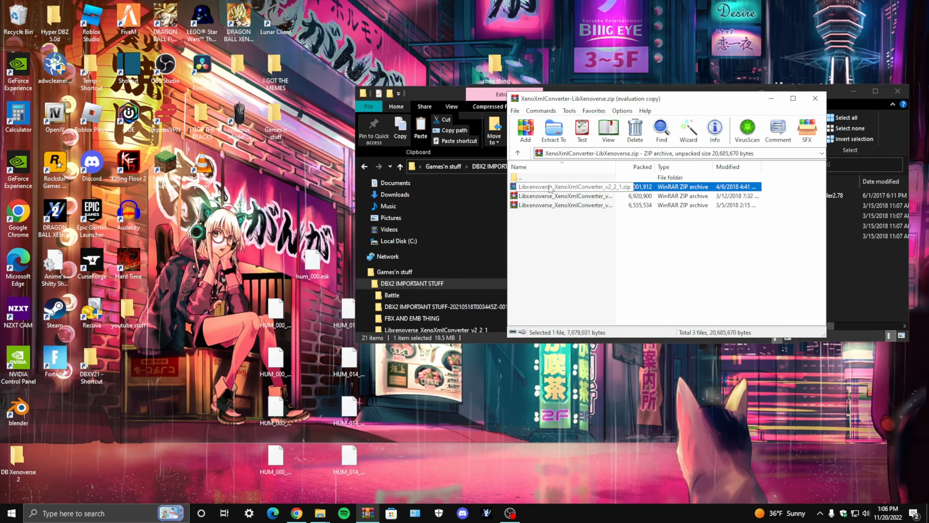
double_click(549, 187)
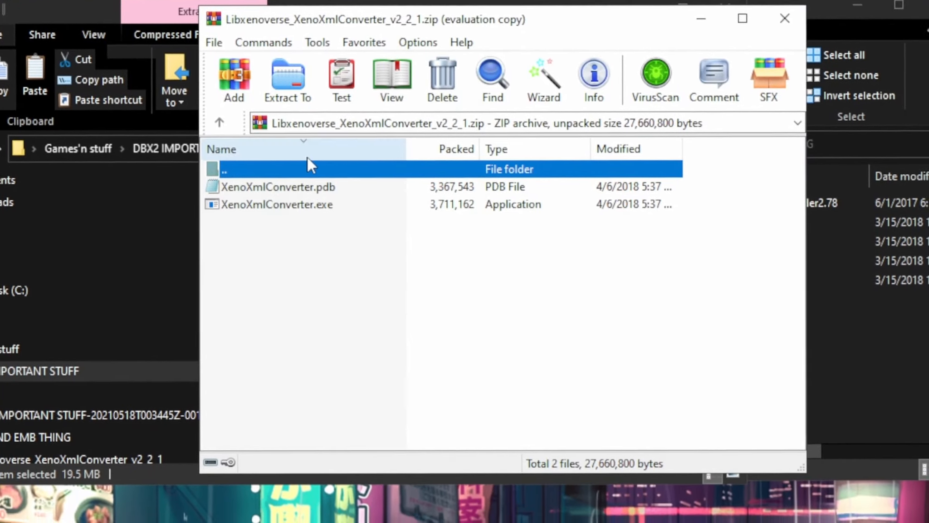
double_click(307, 177)
click(816, 99)
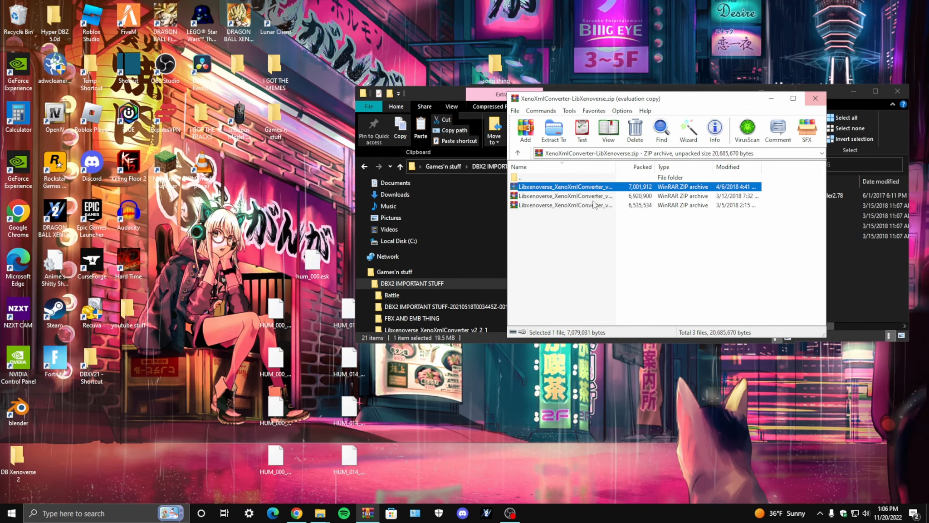
right_click(556, 187)
click(667, 250)
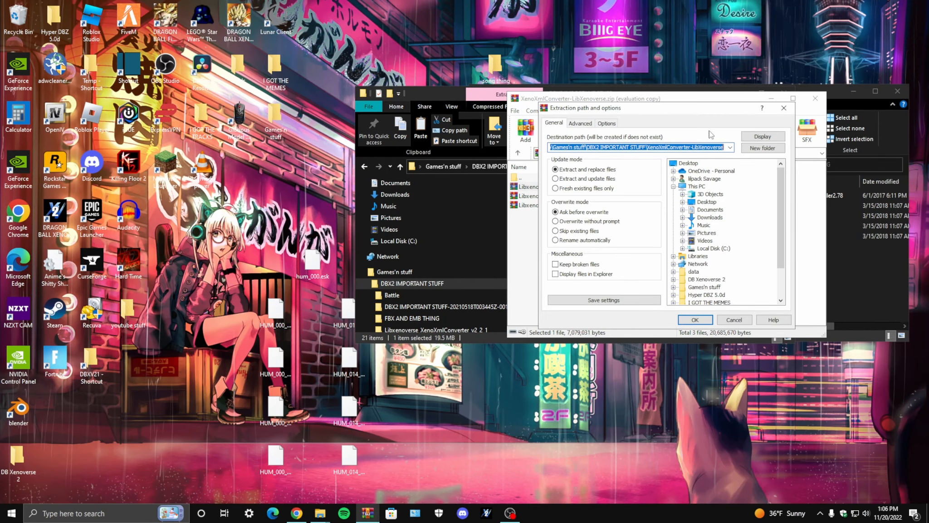
click(783, 108)
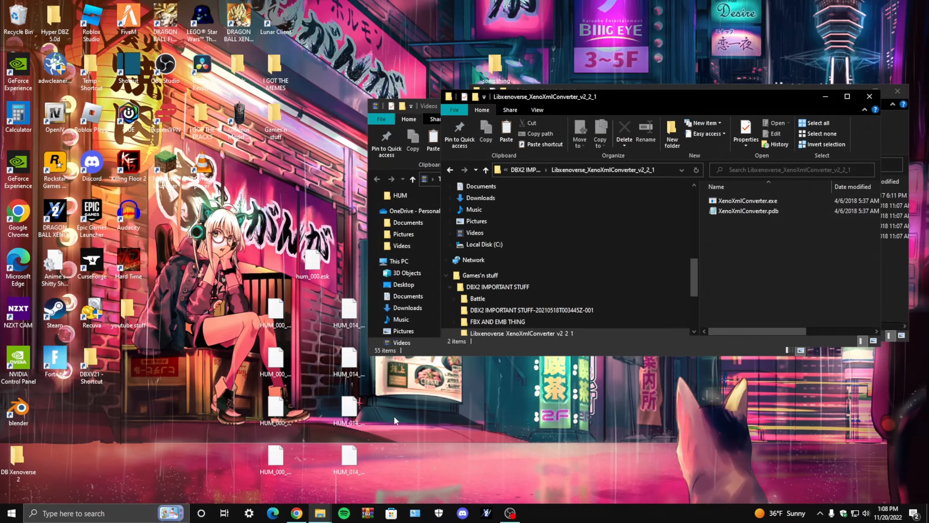
Set HUM_014_Hair.emm and HUM_014_Hair.emd apart from the other hair files on the desktop.
click(347, 408)
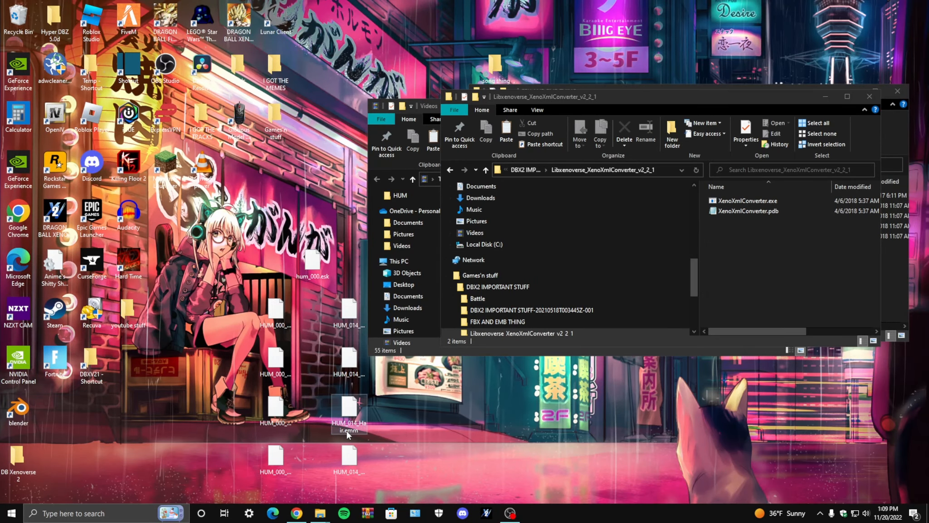
drag(385, 384, 661, 381)
drag(398, 495, 672, 495)
click(576, 355)
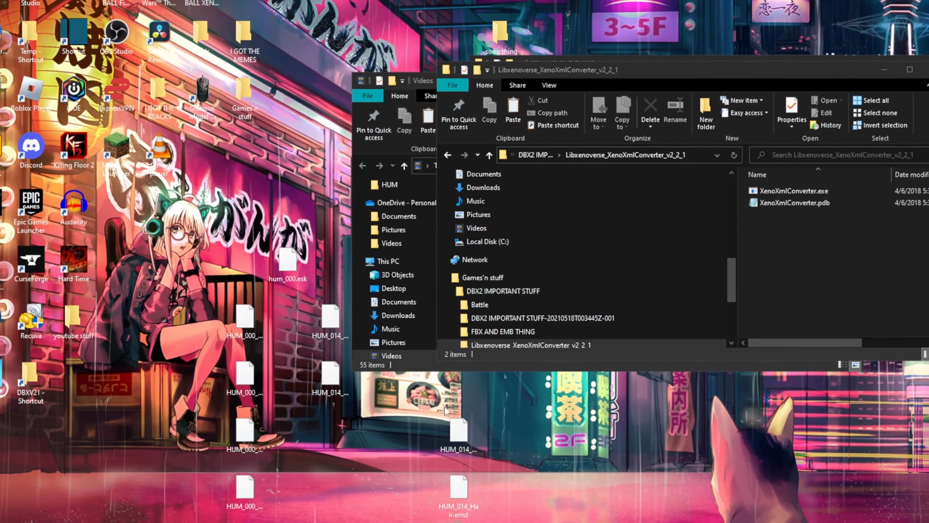
click(449, 454)
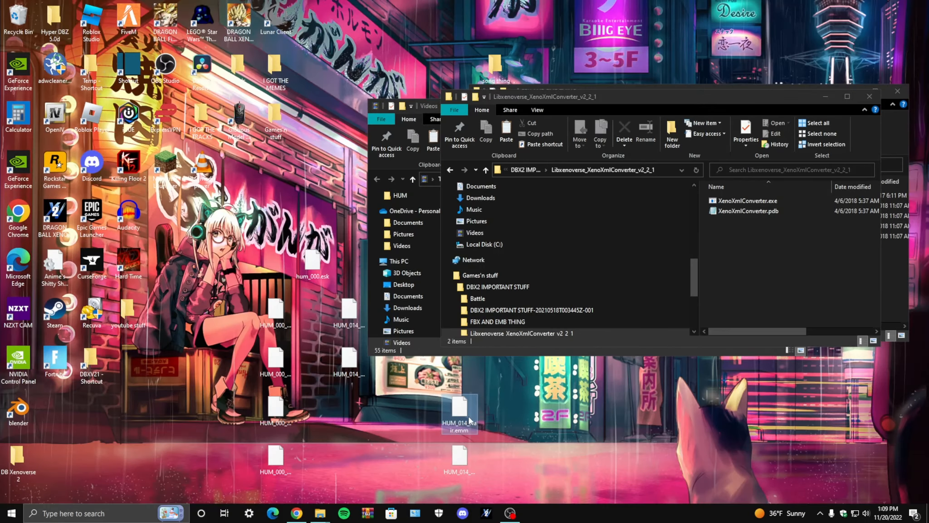
Convert HUM_014_Hair.emm and HUM_014_Hair.emd to XML with XenoXmlConverter.exe and group the resulting XML files on the desktop.
drag(470, 420, 742, 204)
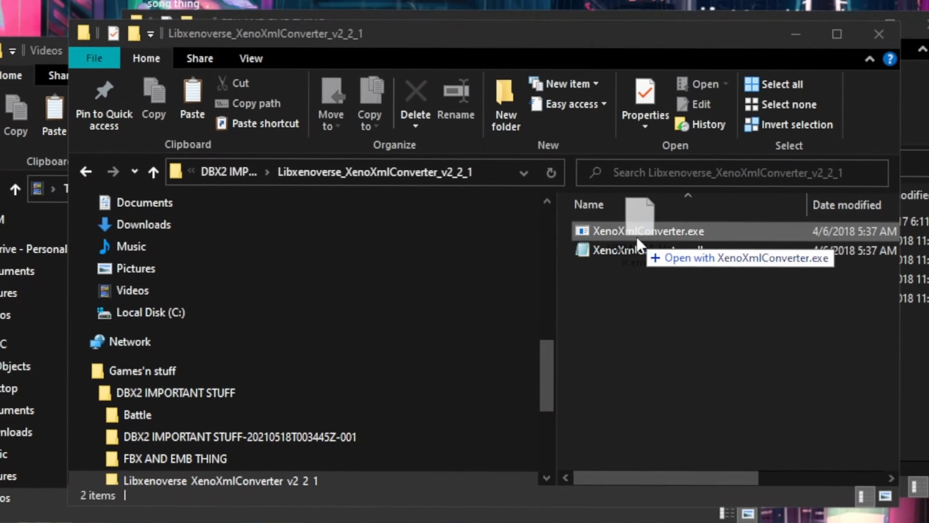
drag(637, 237, 639, 233)
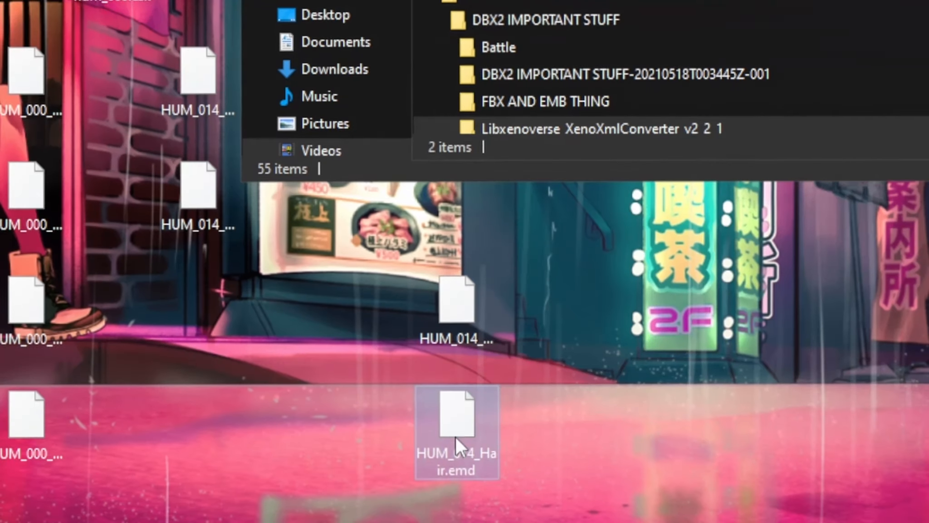
drag(456, 437, 728, 202)
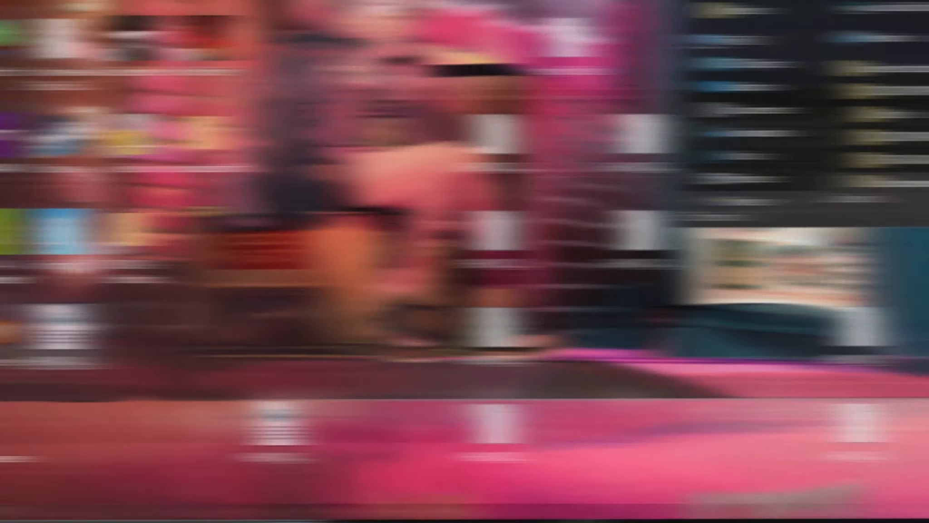
drag(59, 406, 173, 413)
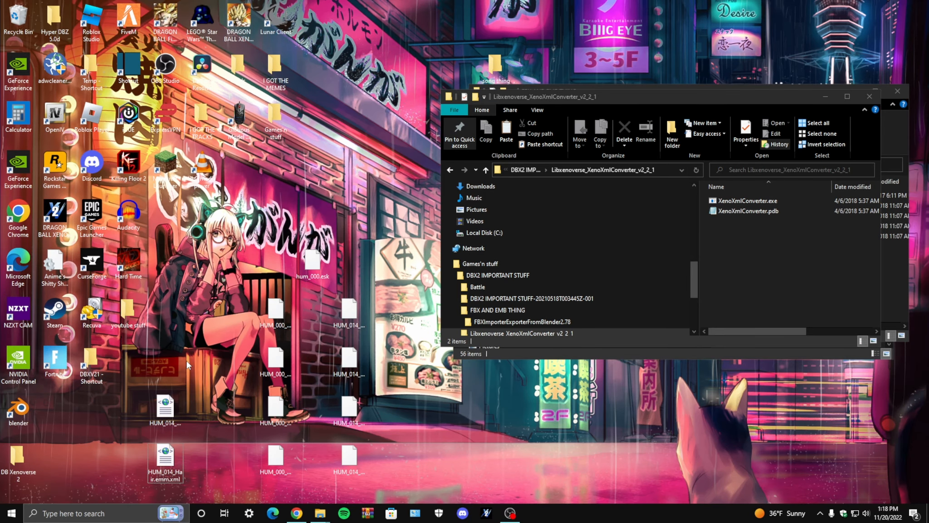
Open HUM_014_Hair.emd.xml in Notepad and highlight the first EMDSubmesh name line.
click(178, 408)
double_click(168, 429)
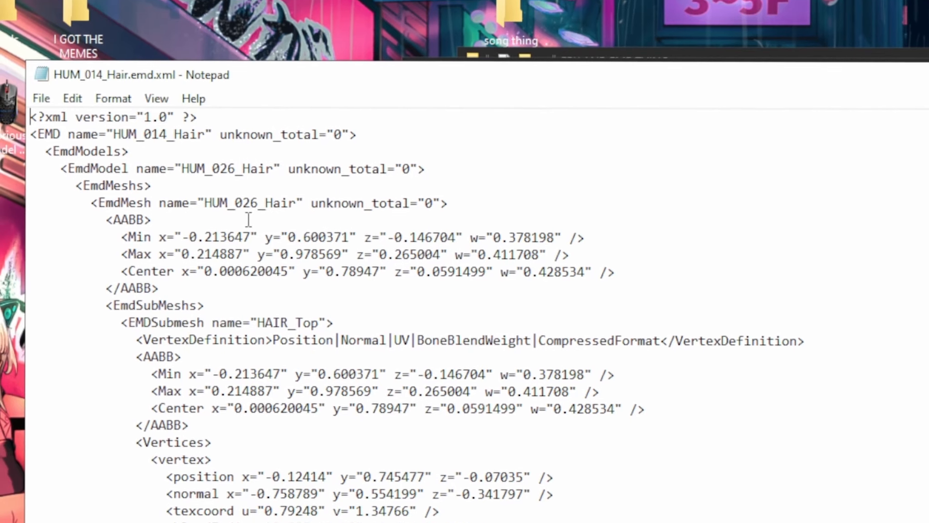
drag(291, 224, 344, 223)
drag(210, 305, 336, 311)
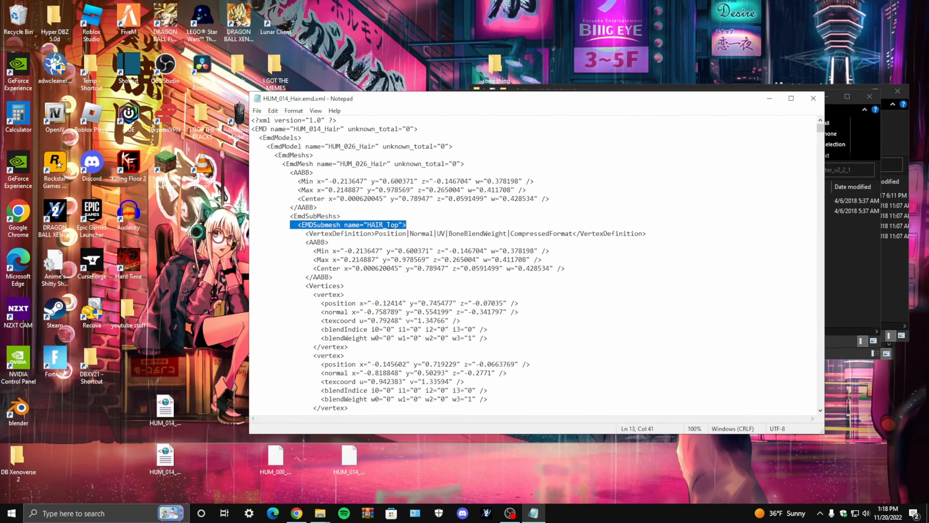
Change the first EMDSubmesh name to HAIR_top in HUM_014_Hair.emd.xml and save the file.
drag(407, 225, 344, 225)
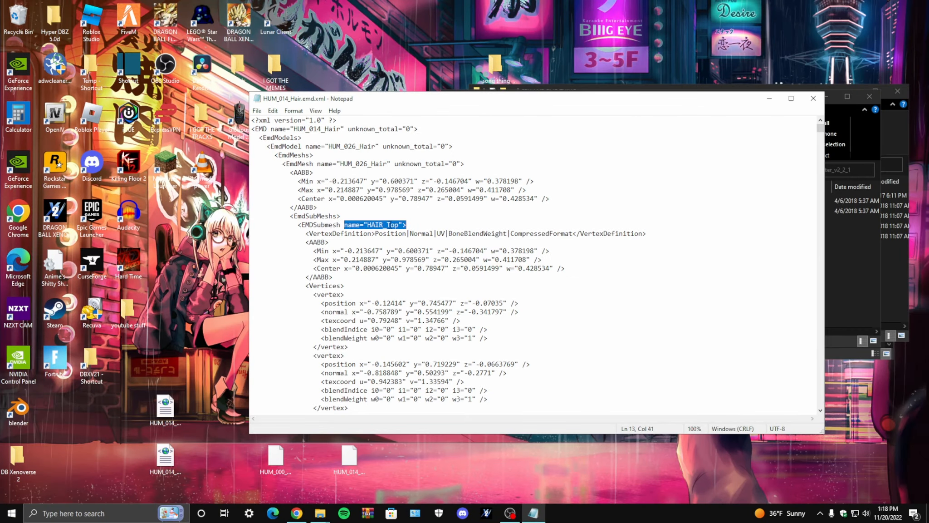
click(391, 224)
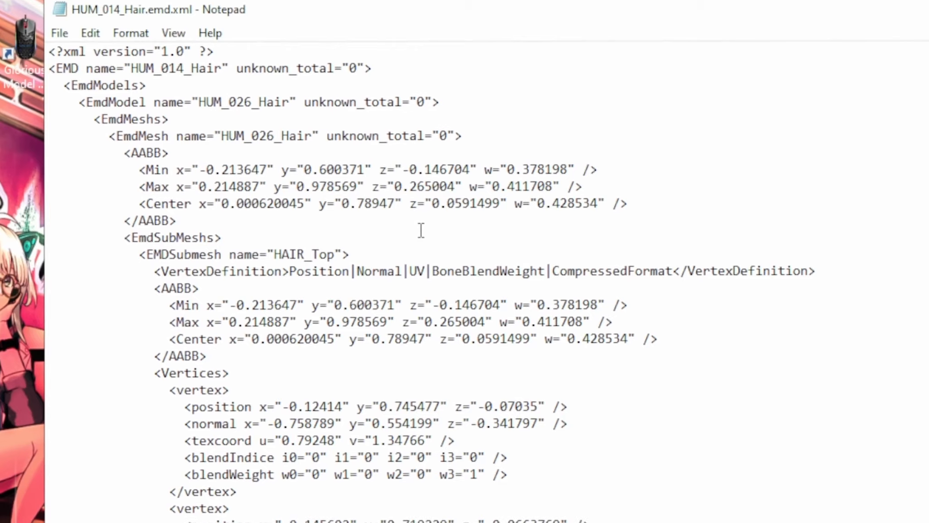
key(BackSpace)
text(t)
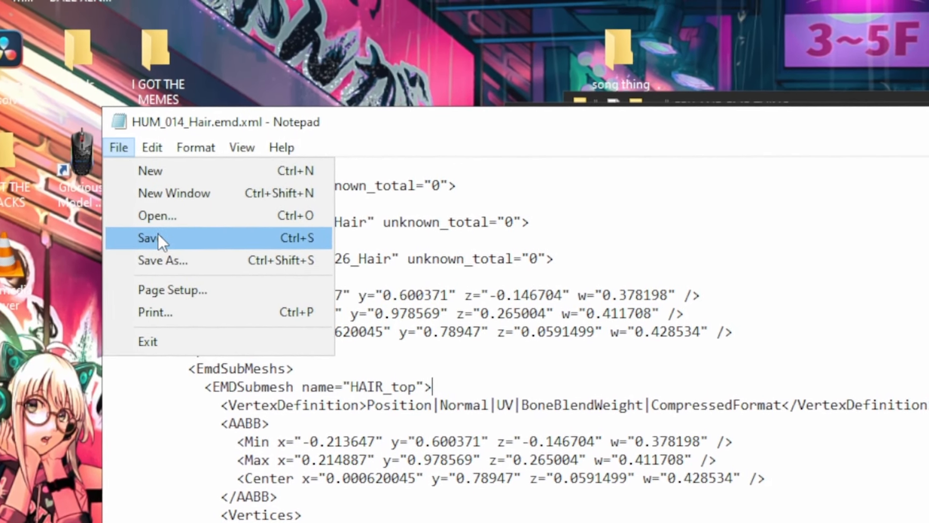
click(159, 234)
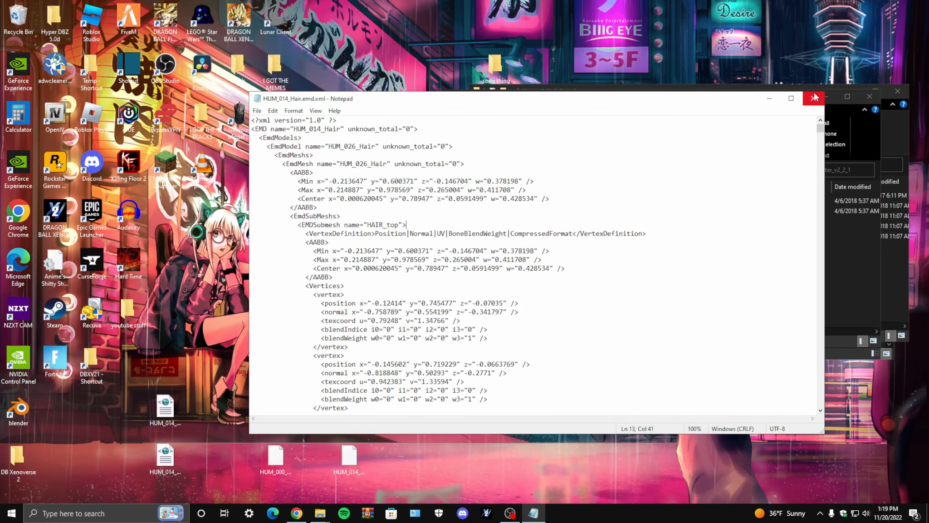
Close HUM_014_Hair.emd.xml, open HUM_014_Hair.emm.xml in Notepad and examine the first EMMMaterial name line.
click(816, 97)
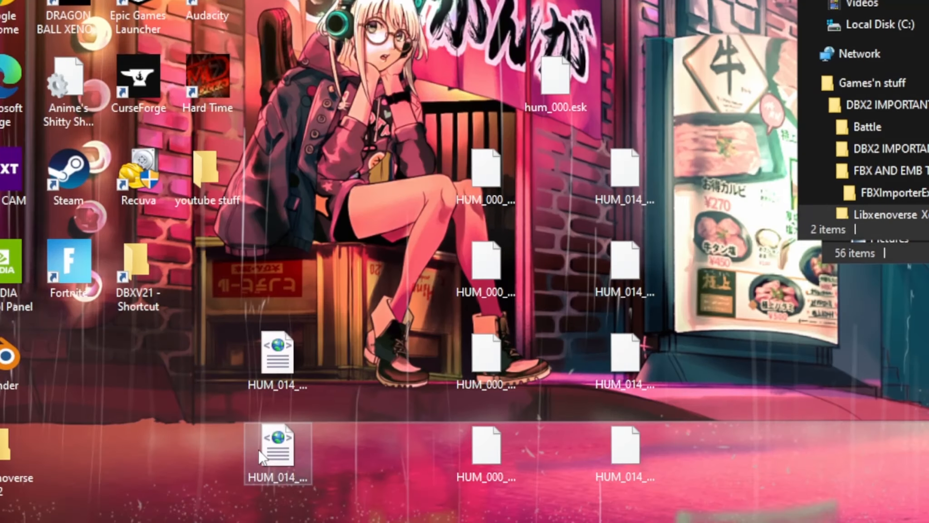
click(164, 456)
right_click(162, 458)
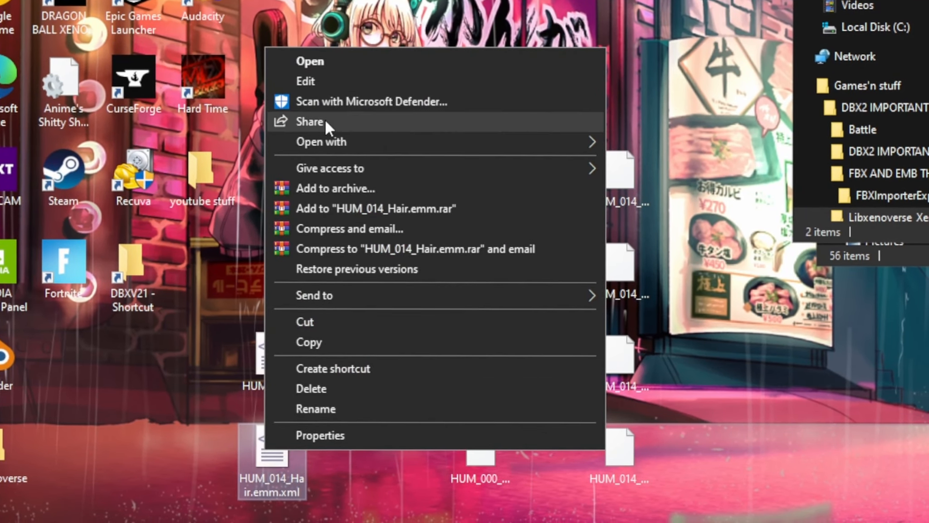
click(305, 81)
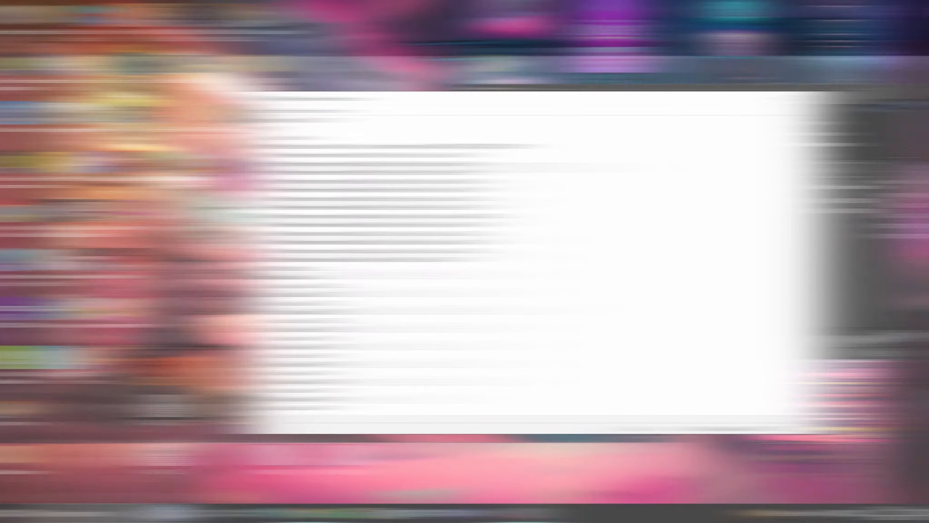
drag(256, 146, 536, 146)
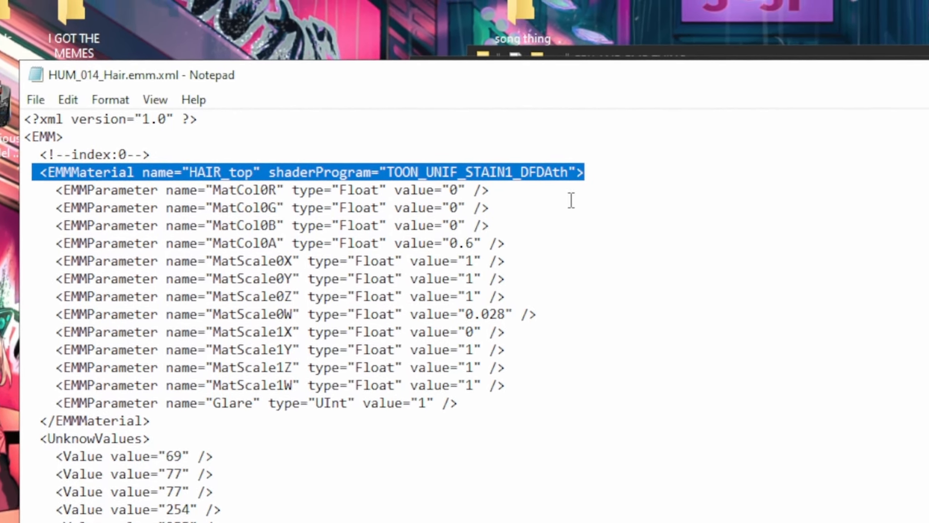
click(589, 164)
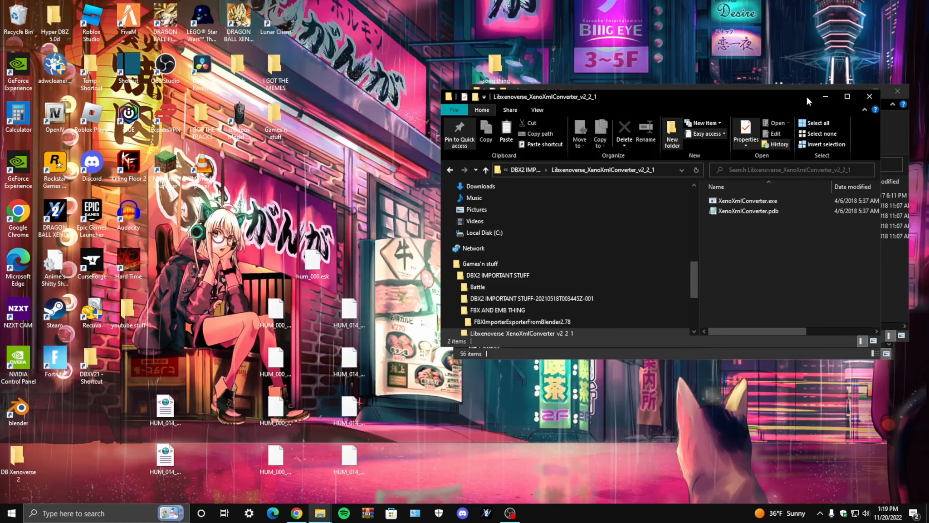
Replace the original HUM_014_Hair.emd and HUM_014_Hair.emm with versions rebuilt from their XML files using XenoXmlConverter.exe.
click(159, 359)
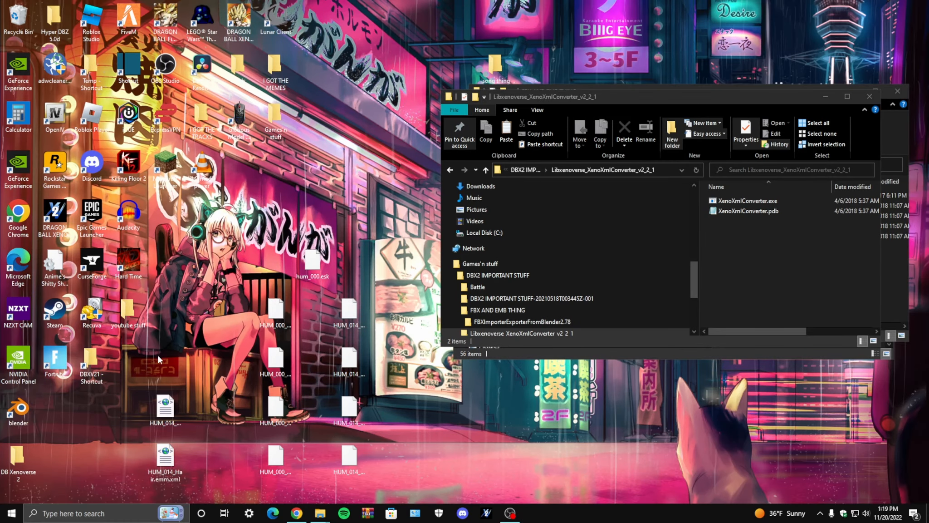
click(161, 414)
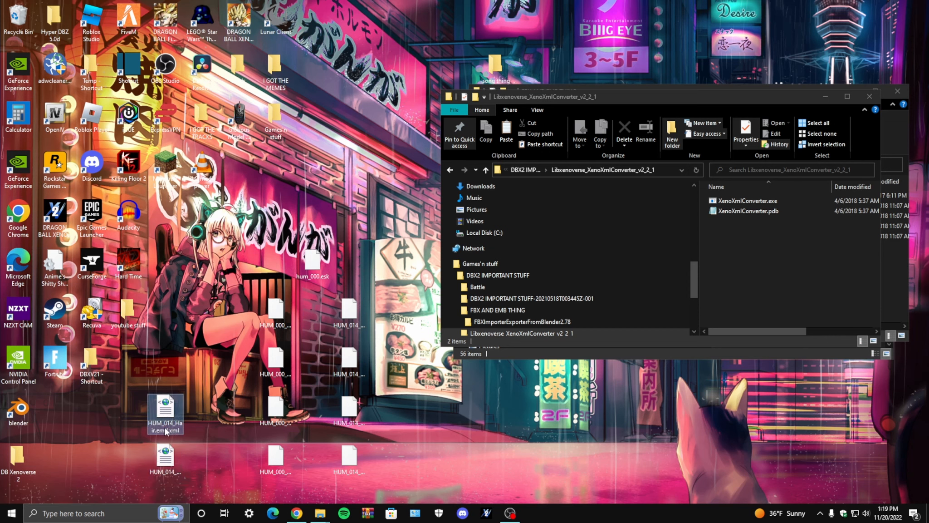
drag(166, 431, 732, 205)
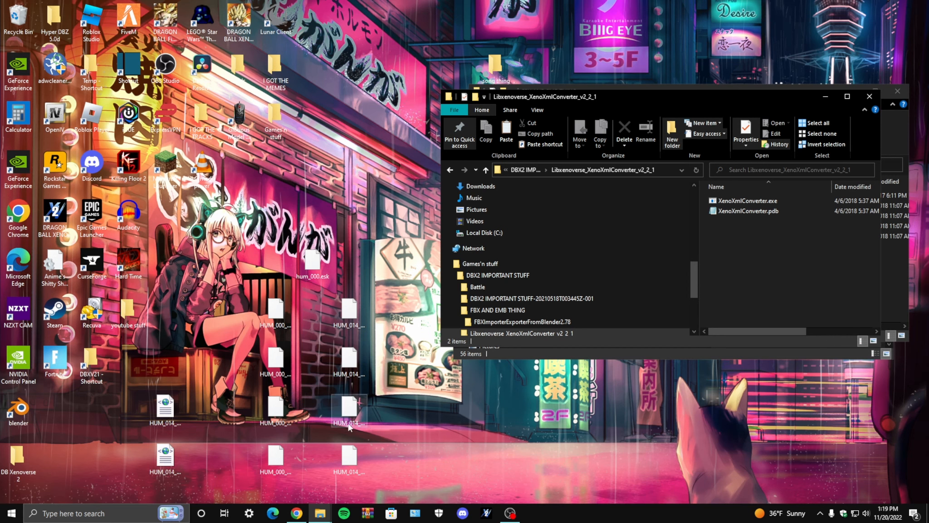
click(360, 426)
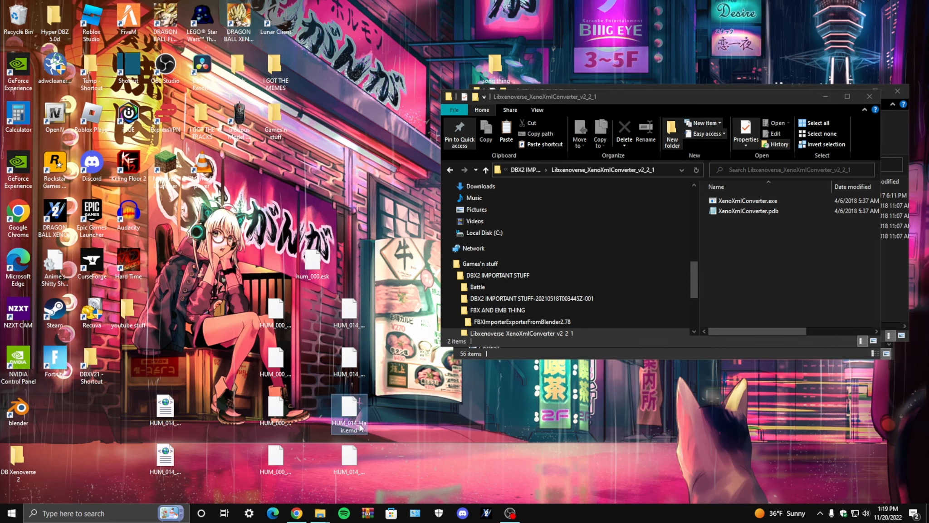
right_click(336, 431)
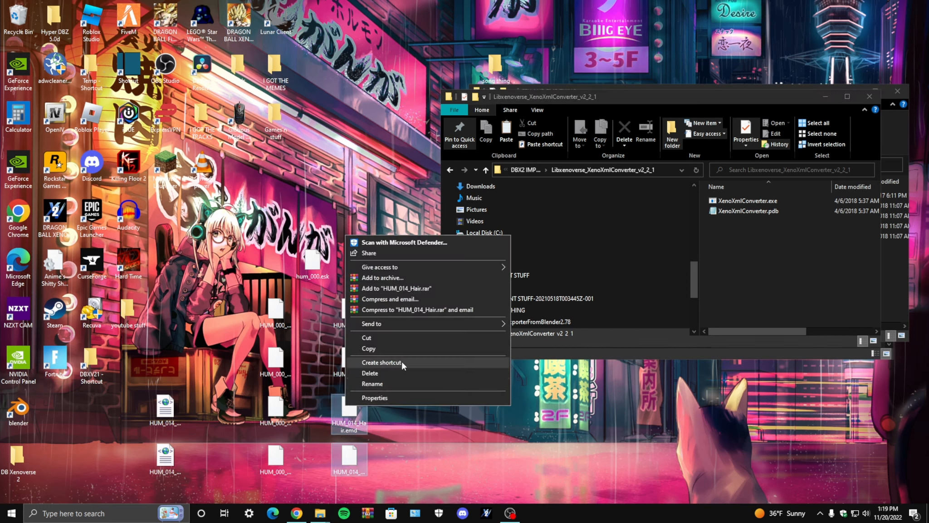
click(349, 381)
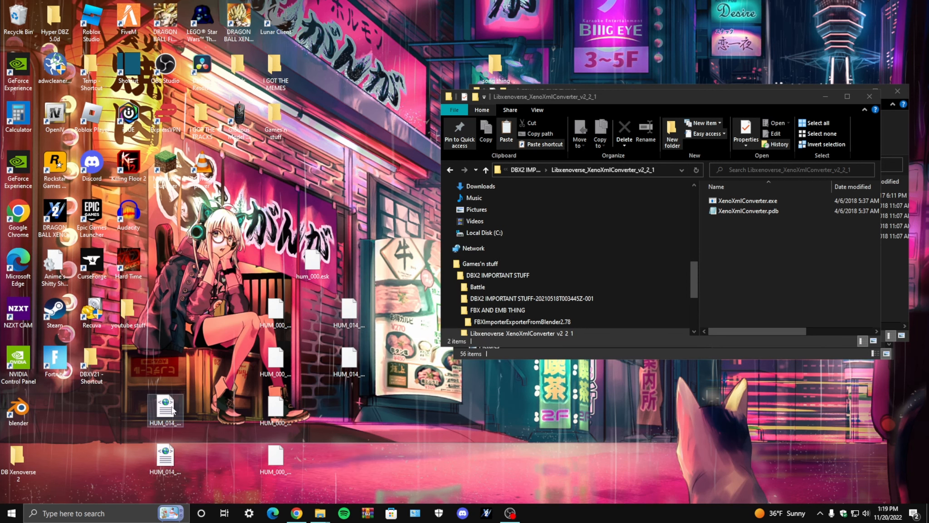
drag(243, 399, 726, 201)
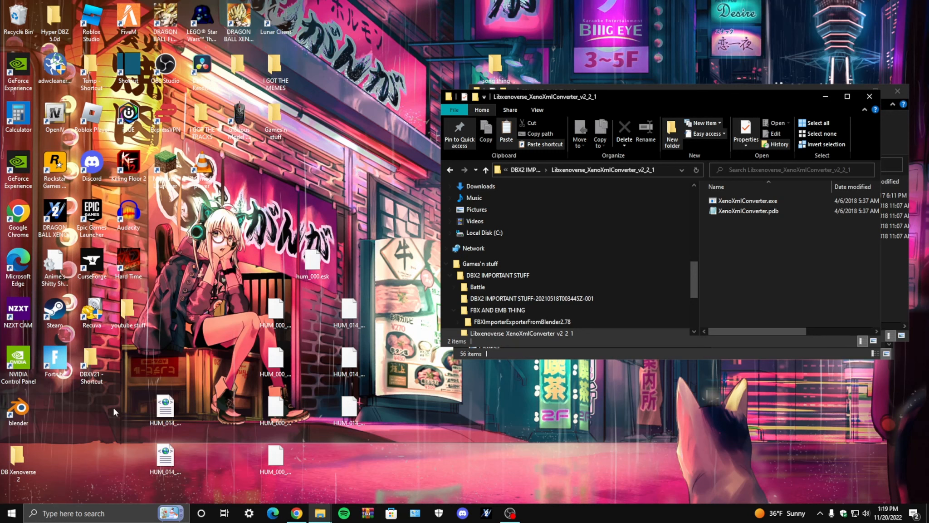
drag(55, 408, 367, 460)
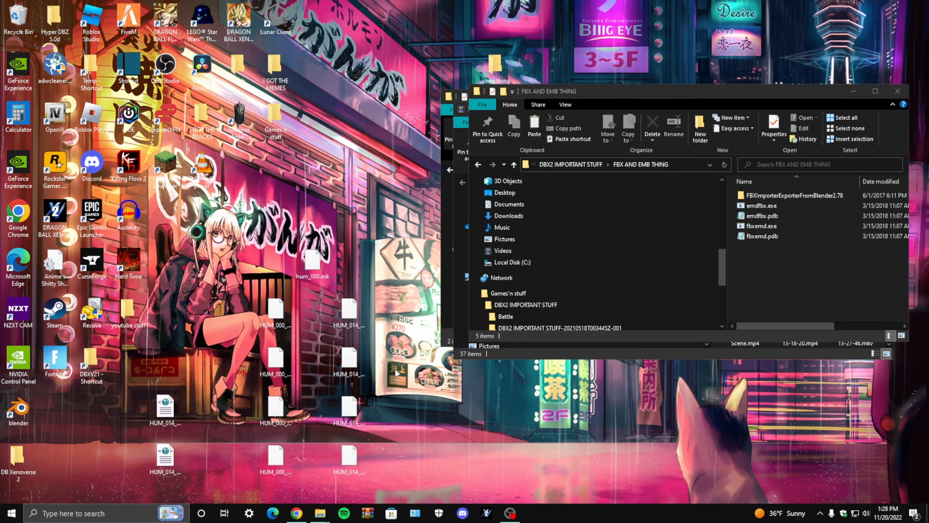
Convert the HUM_014 hair files and the HUM_000 hair files to FBX with emdfbx.exe, including hum_000.esk.
drag(382, 491, 325, 286)
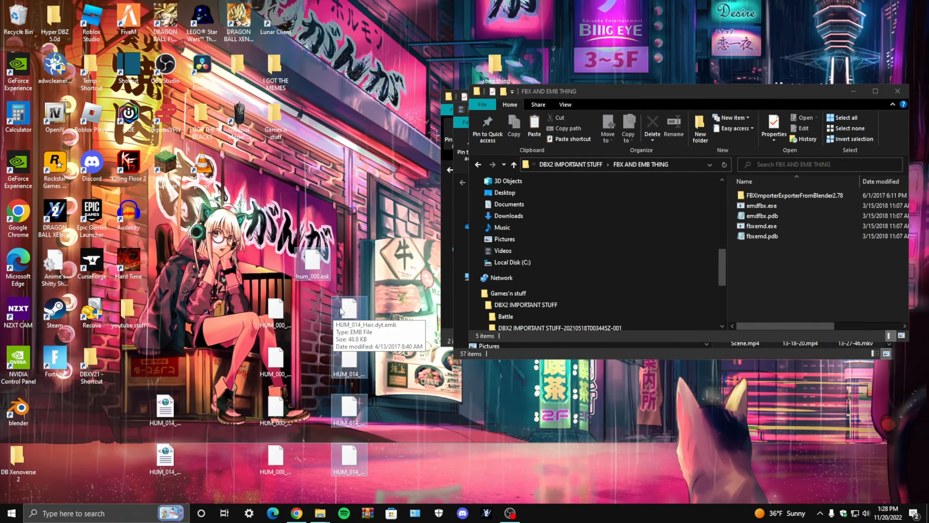
drag(341, 310, 762, 212)
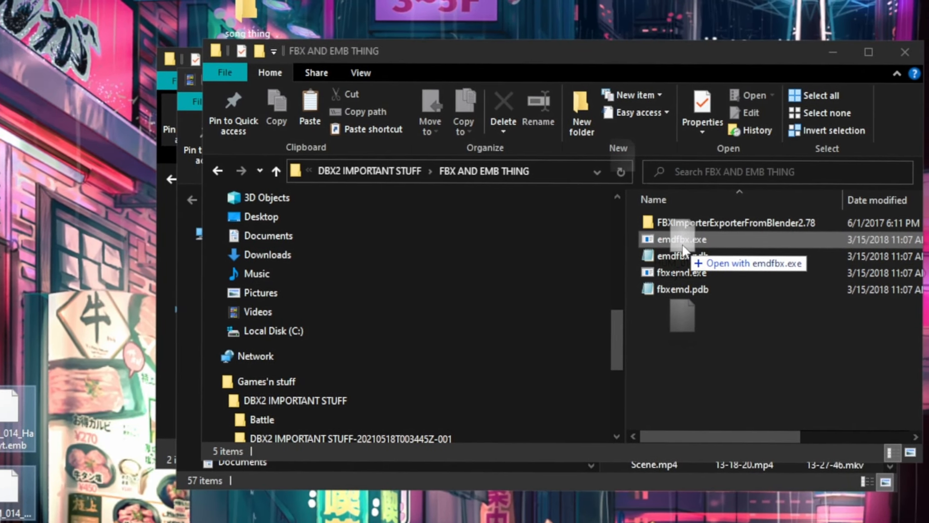
drag(683, 250, 683, 250)
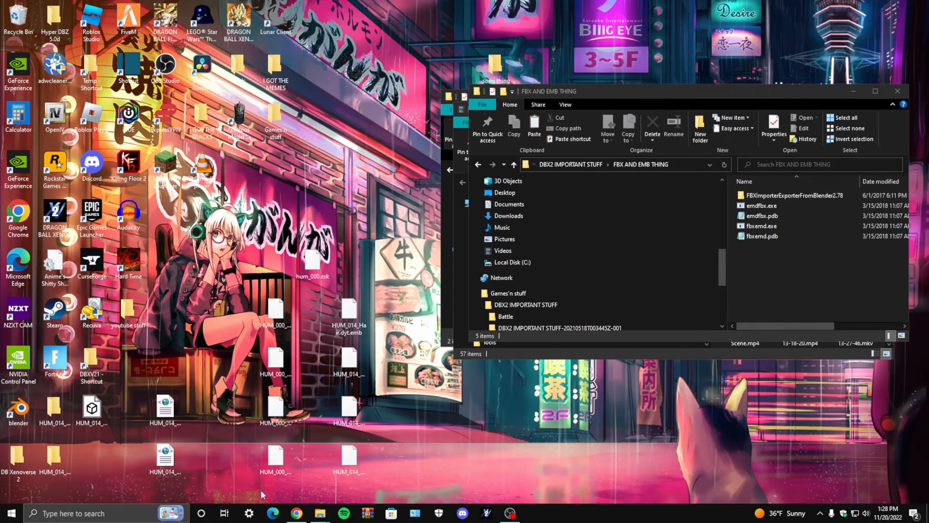
drag(263, 495, 751, 209)
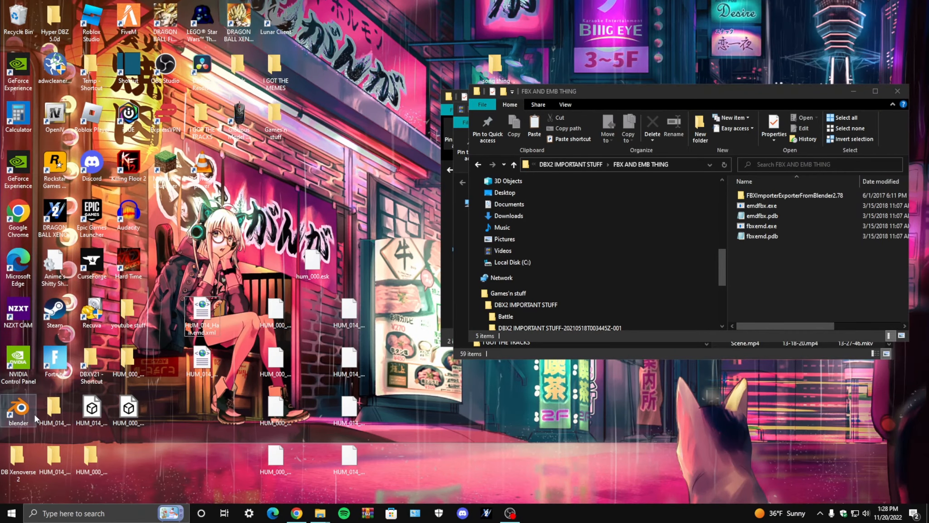
Switch to Blender and delete the default camera, cube and light from the new scene.
double_click(36, 416)
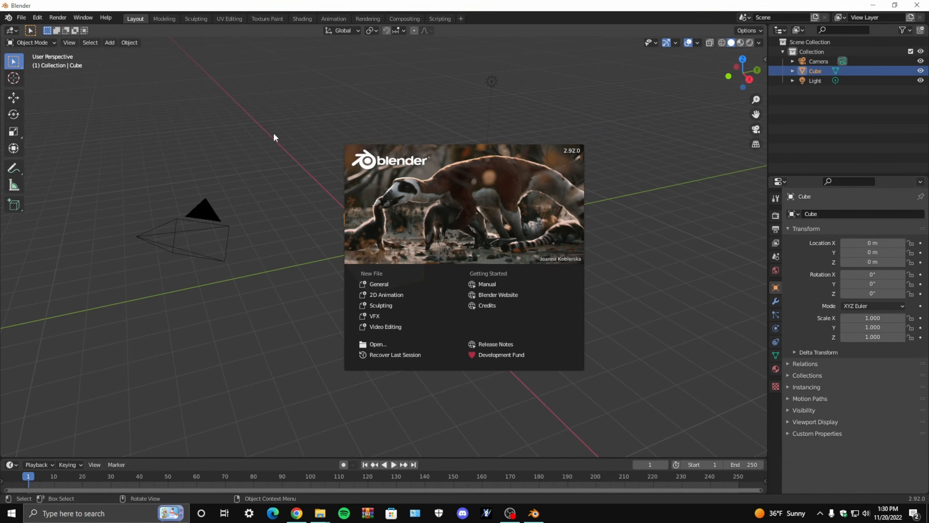
click(274, 133)
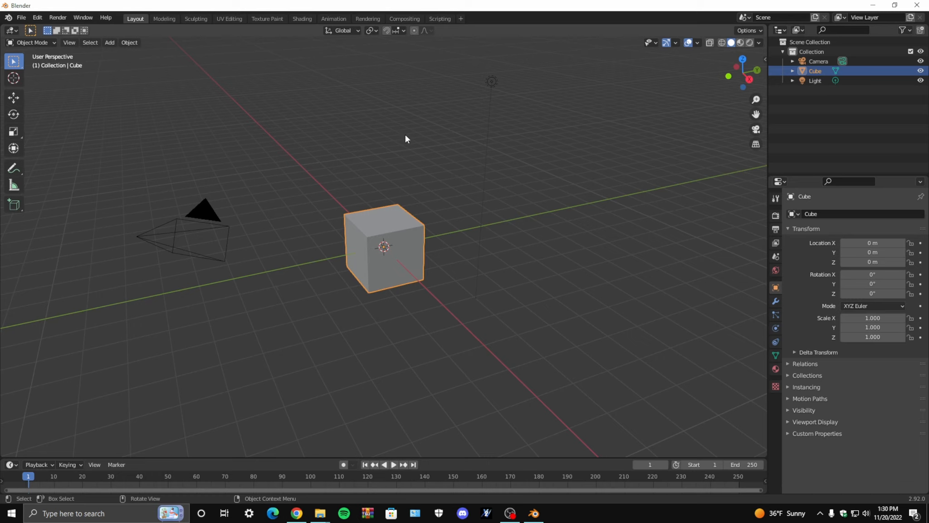
key(a)
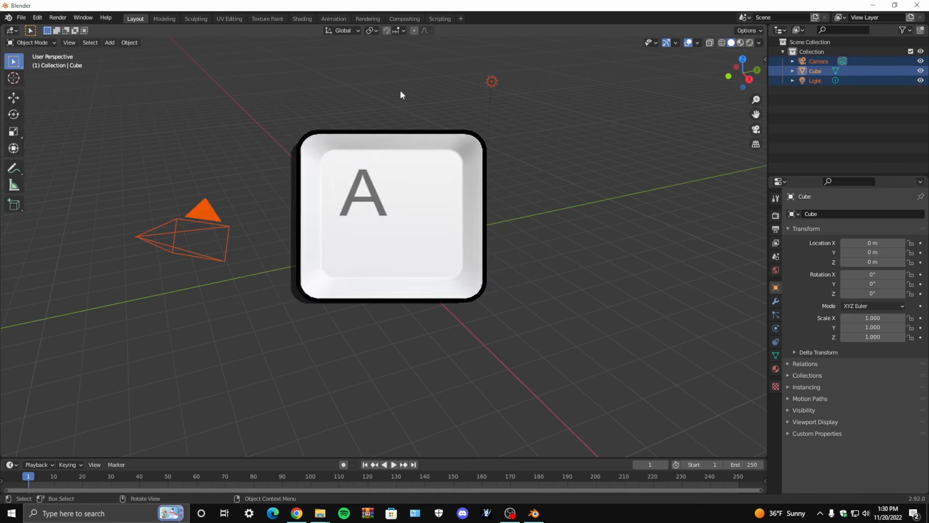
key(Delete)
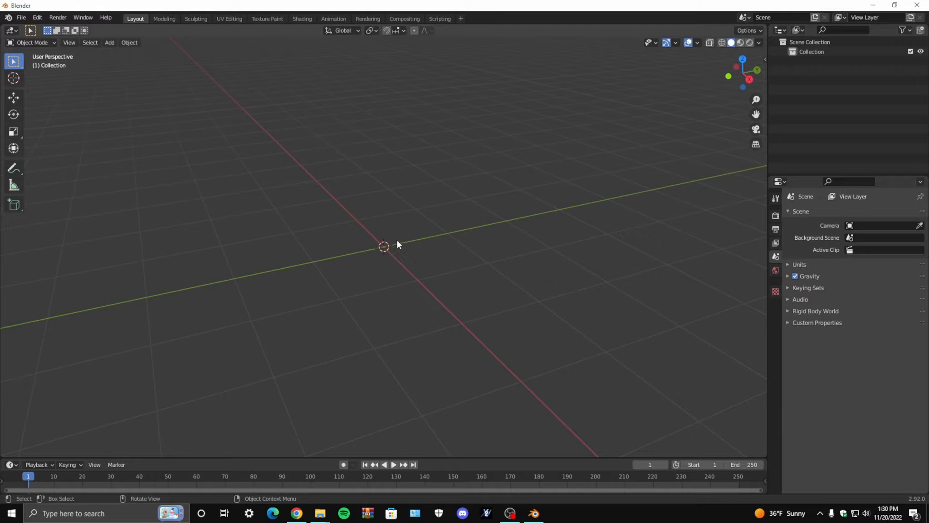
Import HUM_000_Hair.emd.fbx from the Desktop folder as FBX with the default import settings.
middle_drag(451, 218, 317, 209)
click(21, 17)
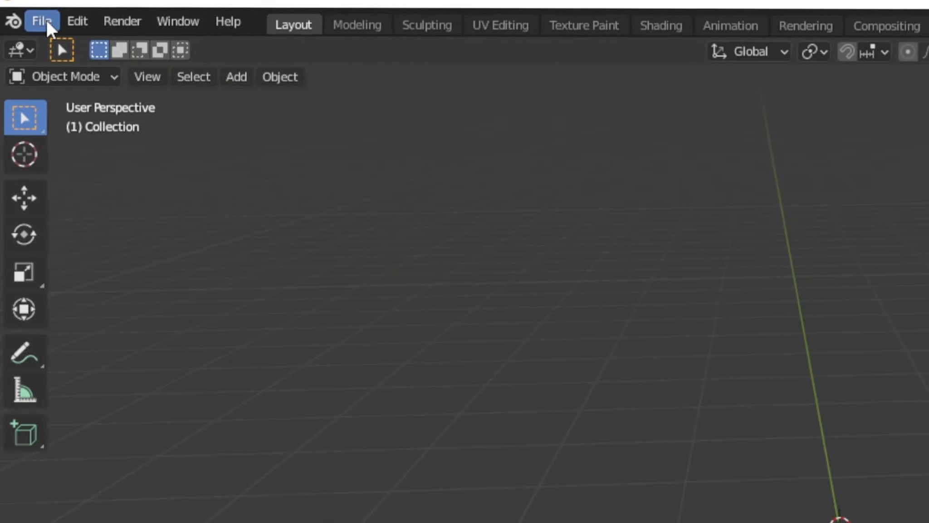
mouse_move(147, 307)
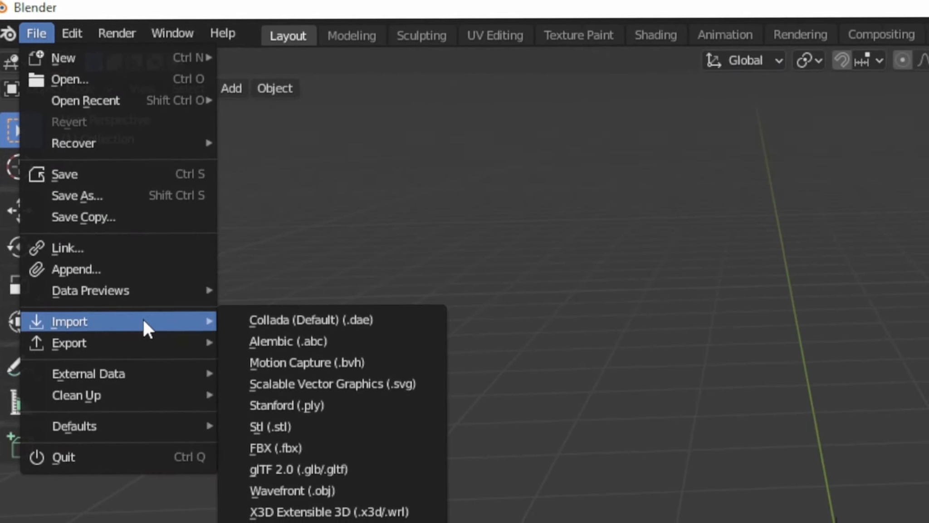
click(334, 449)
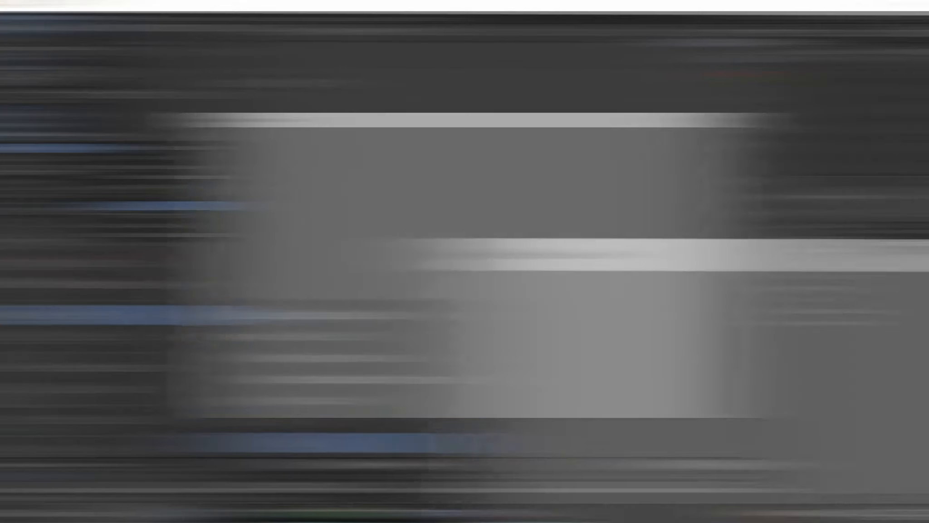
click(246, 199)
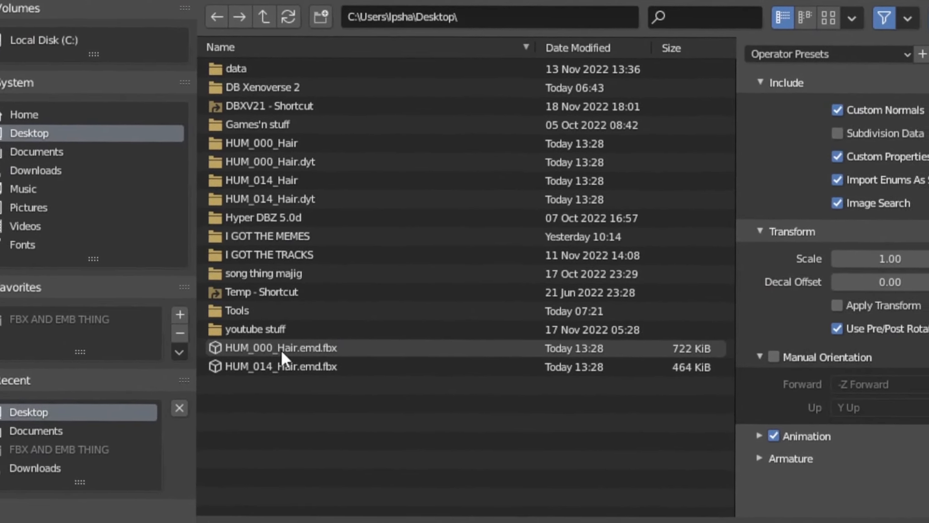
click(345, 364)
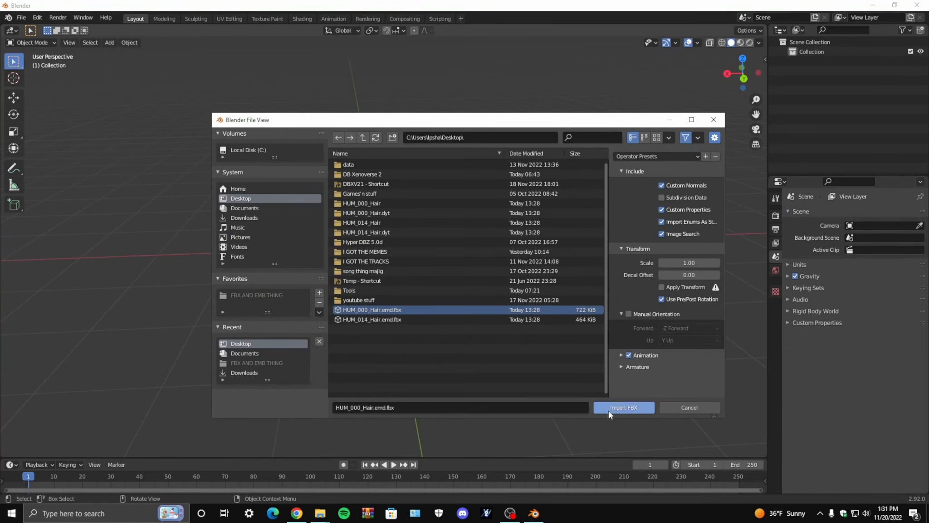
click(609, 410)
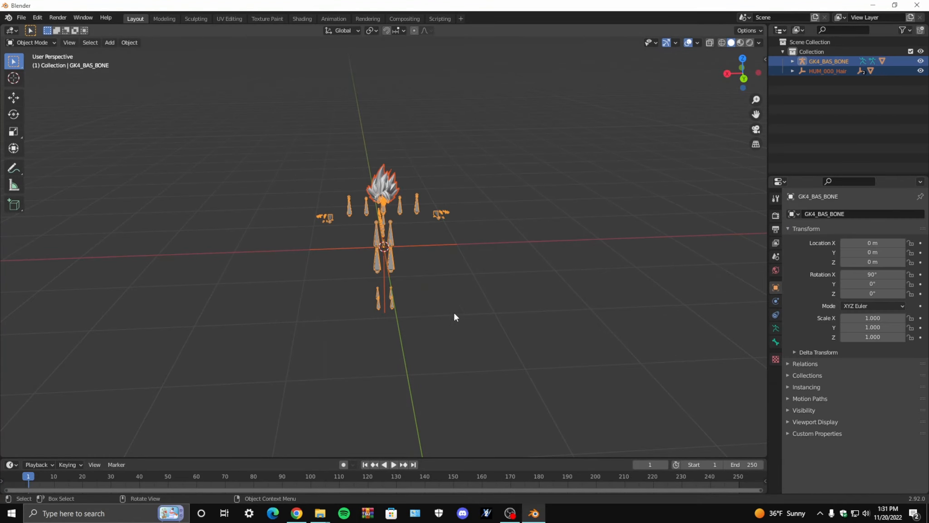
Examine the imported HAIR_Top mesh and the GK4_BAS_BONE armature from several angles.
scroll(392, 252, up, 4)
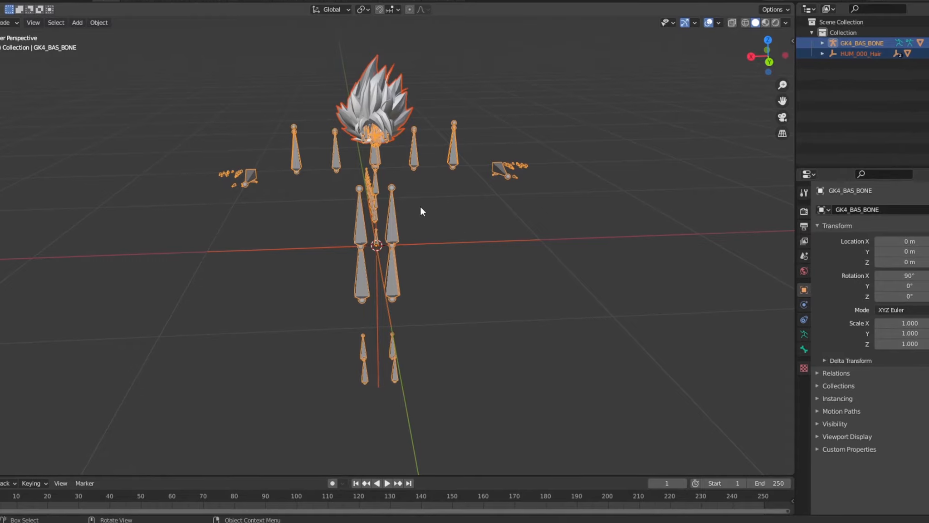
click(386, 95)
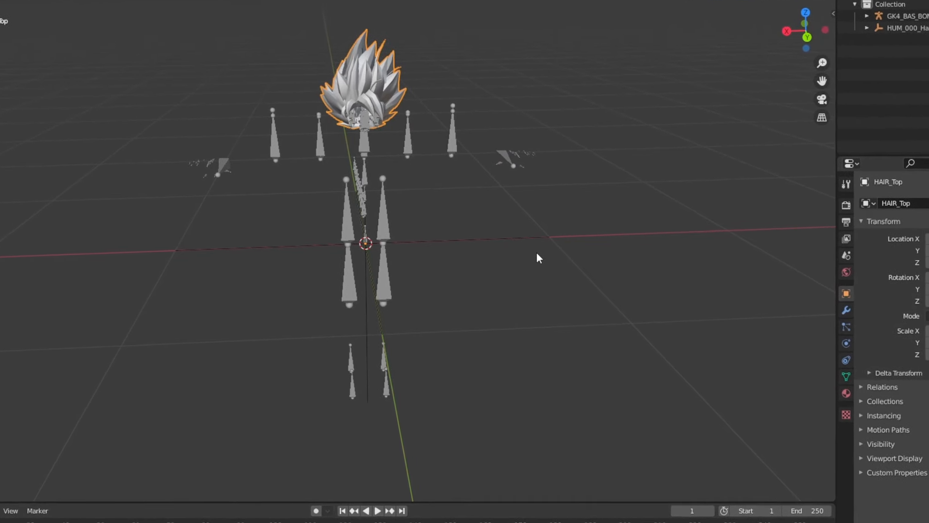
click(534, 252)
middle_drag(522, 212, 501, 231)
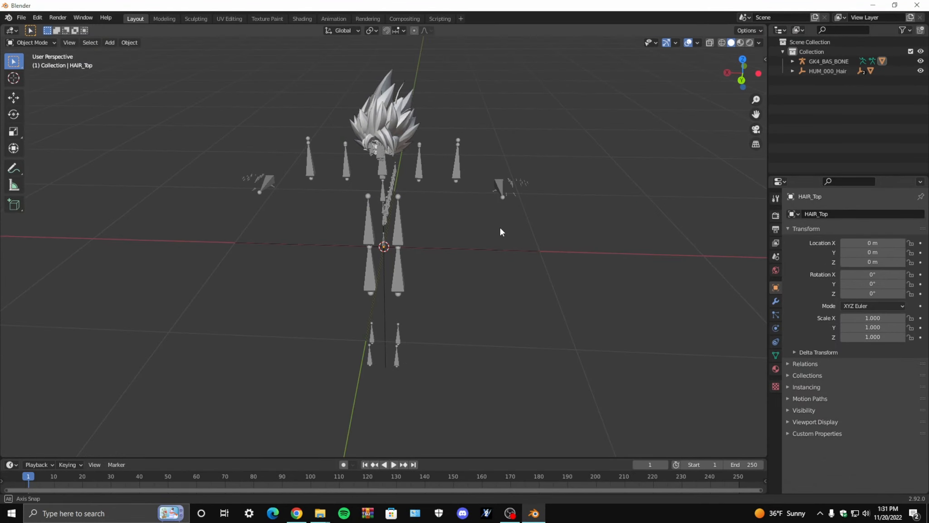
click(463, 164)
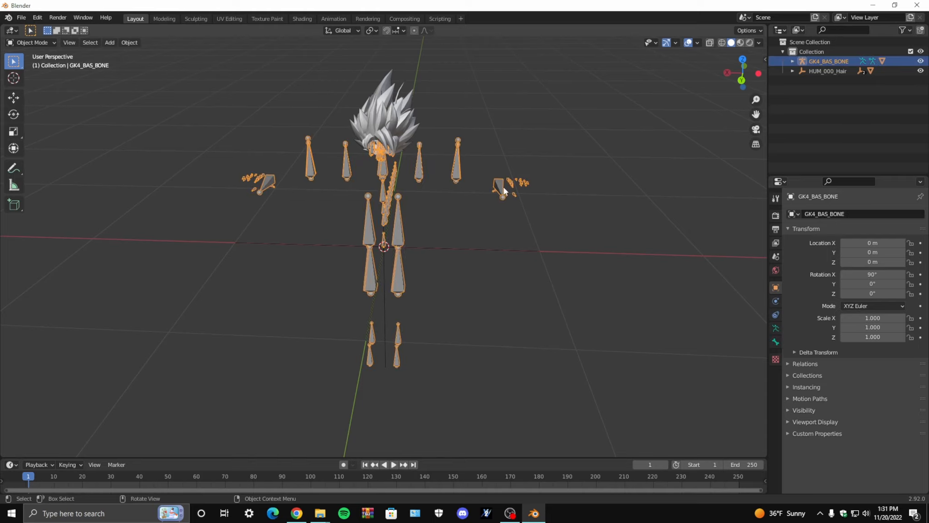
middle_drag(458, 274, 587, 232)
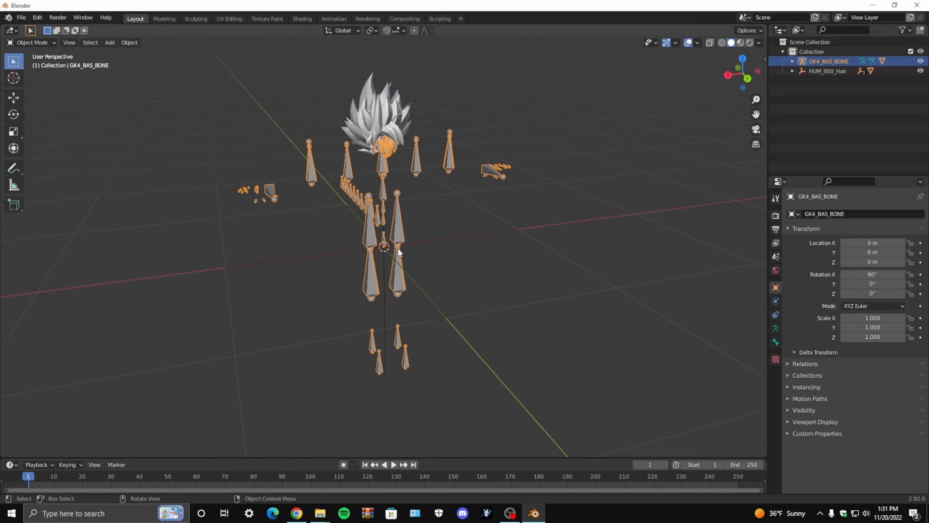
click(507, 253)
middle_drag(507, 253, 551, 234)
Import HUM_014_Hair.emd.fbx from the Desktop folder as FBX with the default import settings.
click(22, 18)
mouse_move(55, 149)
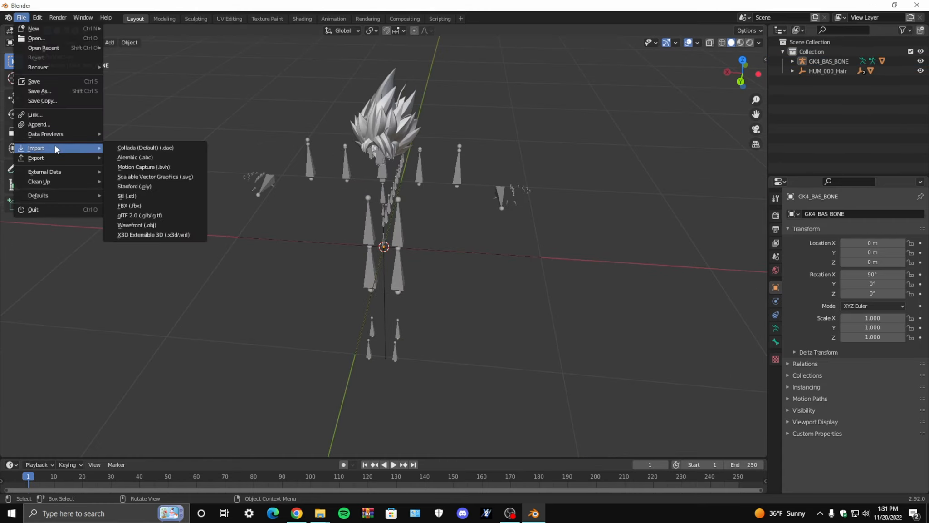
click(142, 207)
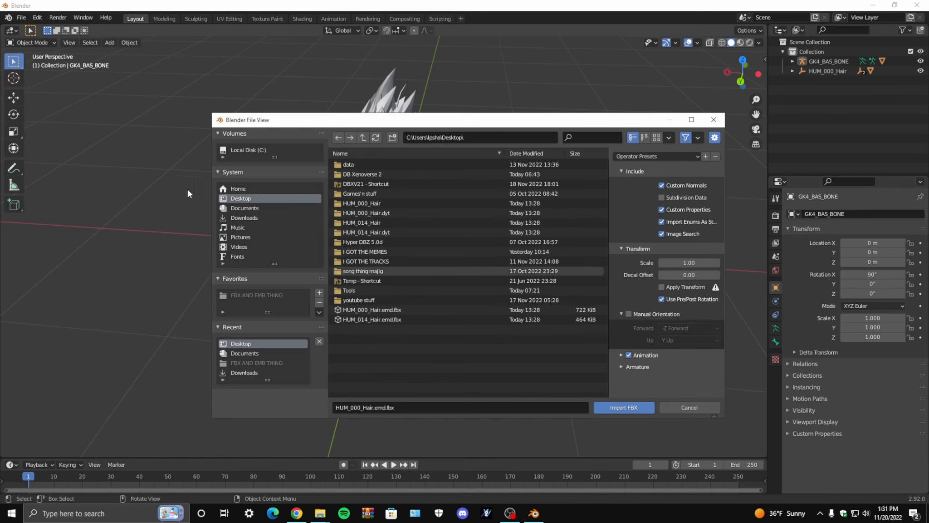
click(381, 320)
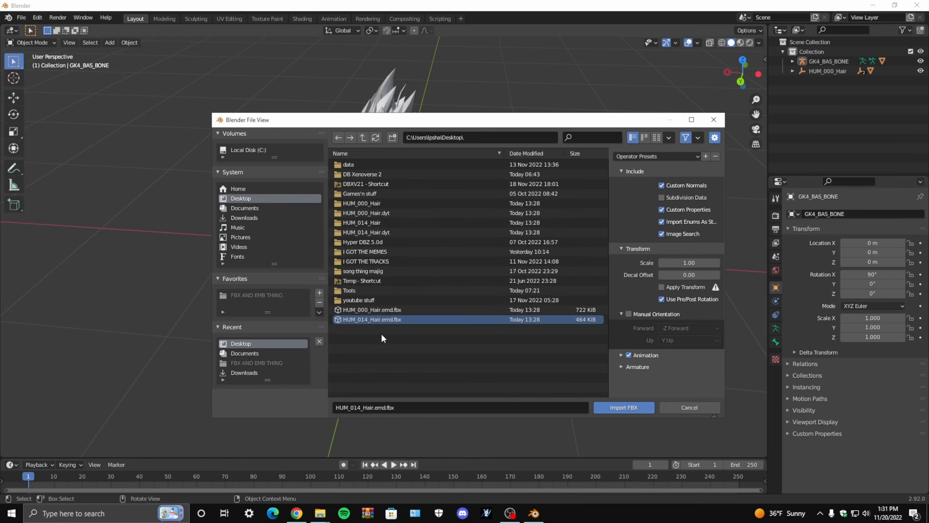
click(621, 409)
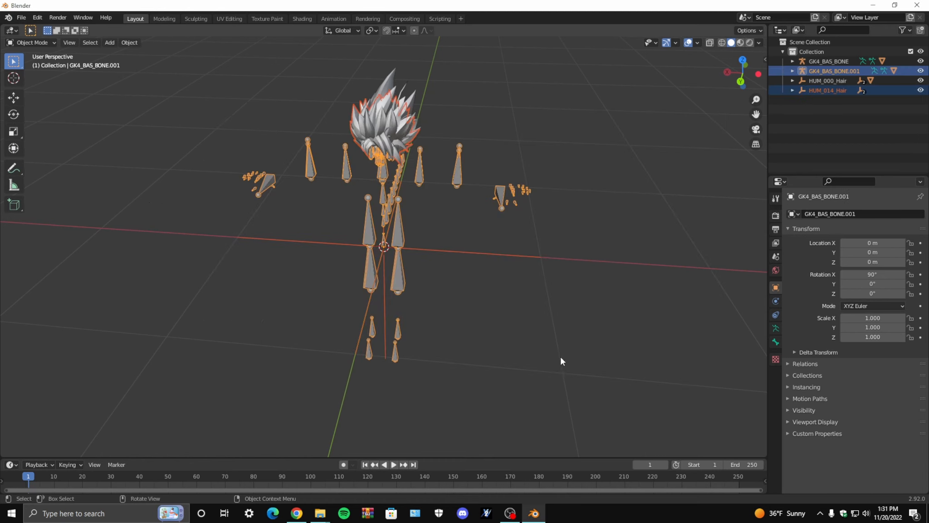
click(507, 267)
Examine from several angles how the HUM_014 hair mesh overlaps the HUM_000 hair mesh on the armatures.
middle_drag(385, 266, 415, 163)
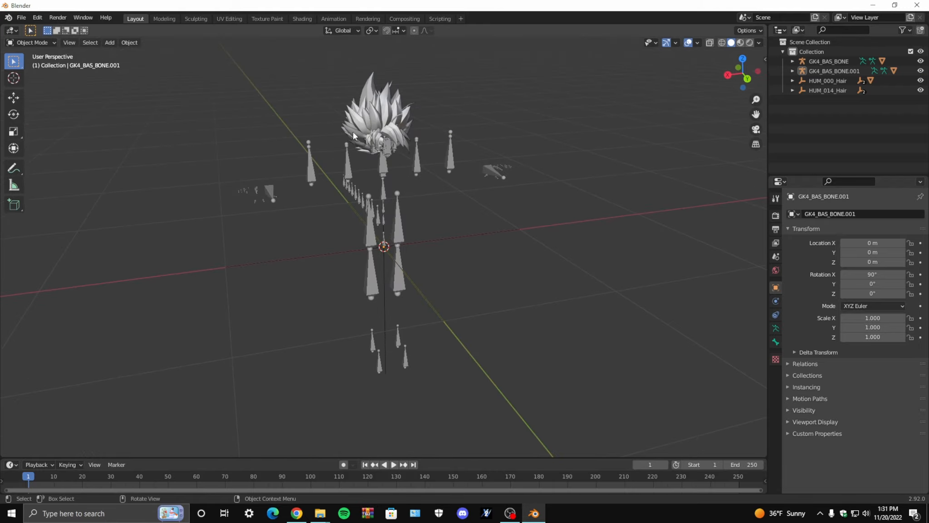
middle_drag(354, 134, 447, 147)
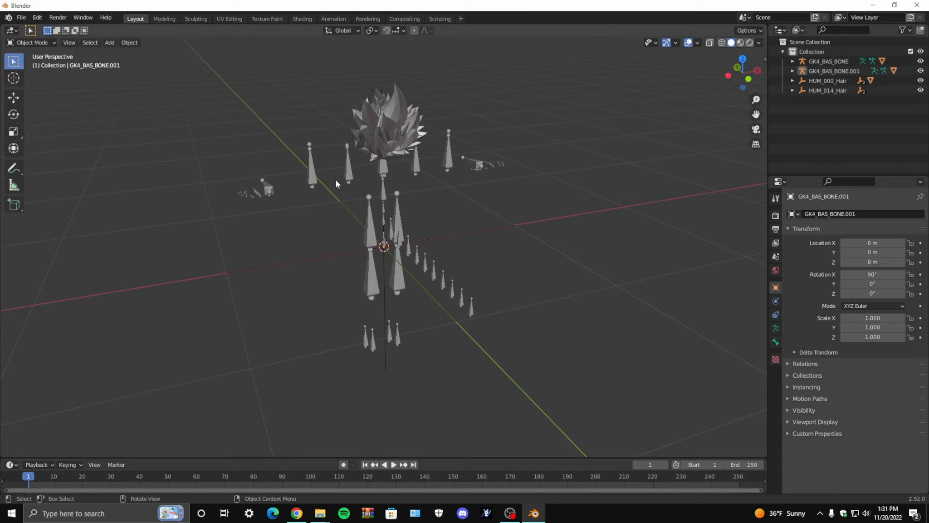
middle_drag(336, 178, 566, 183)
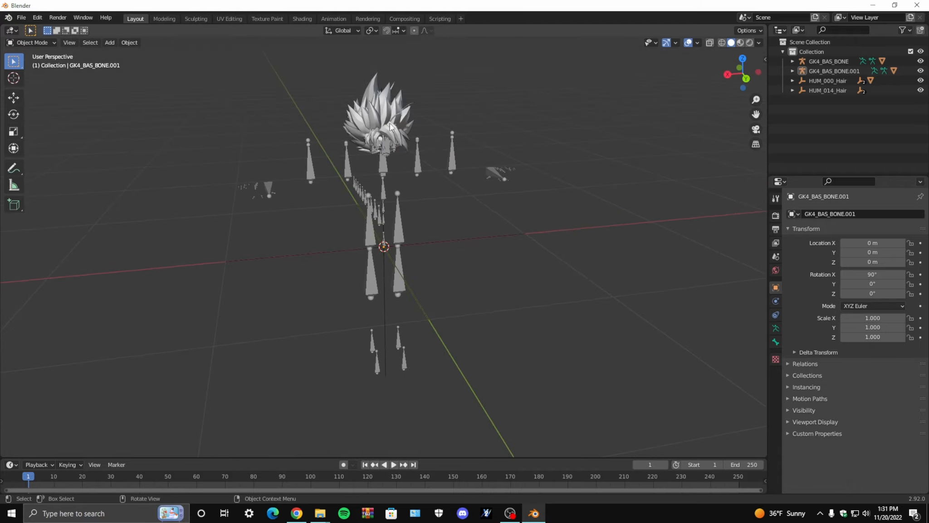
click(372, 90)
middle_drag(371, 91, 488, 232)
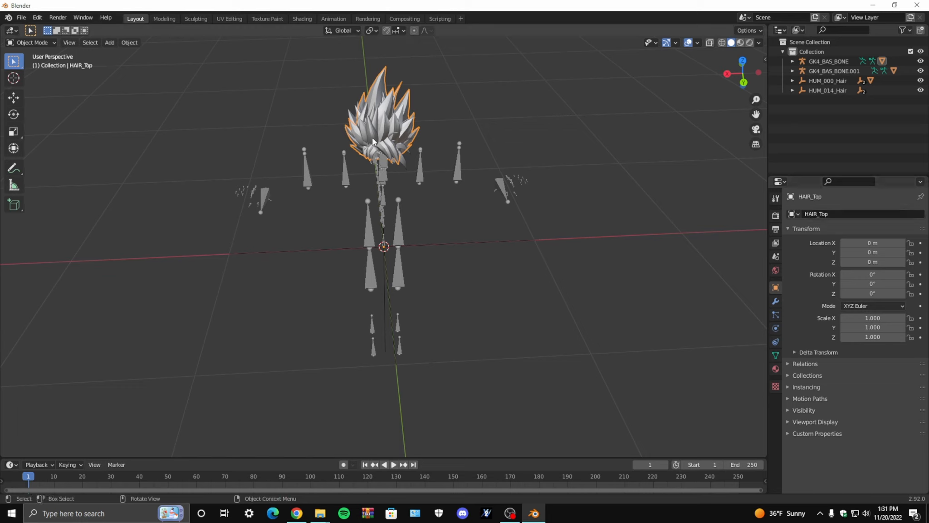
click(350, 119)
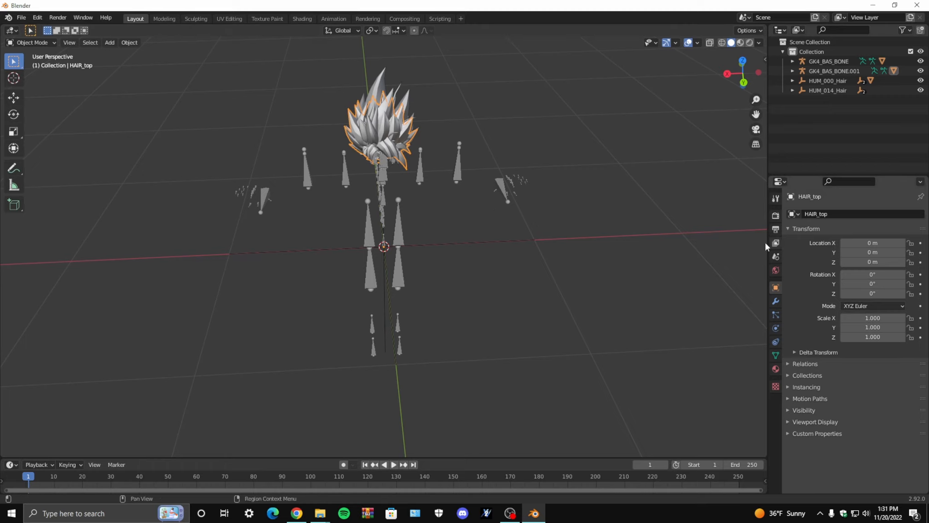
middle_drag(401, 80, 590, 150)
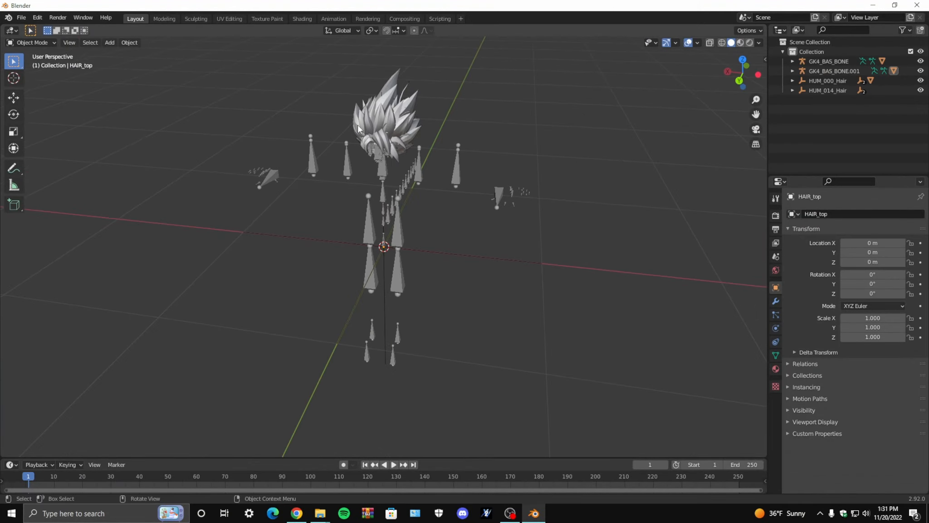
middle_drag(505, 192, 551, 196)
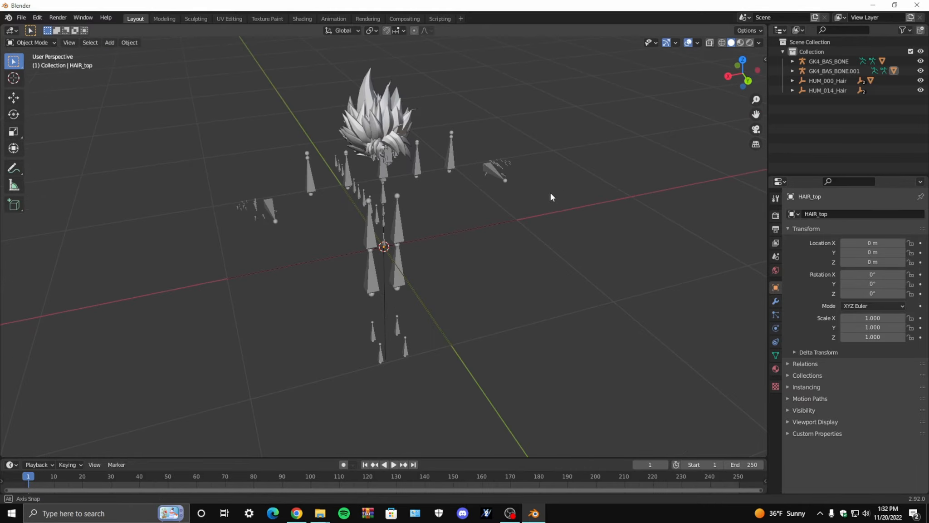
middle_drag(418, 120, 458, 155)
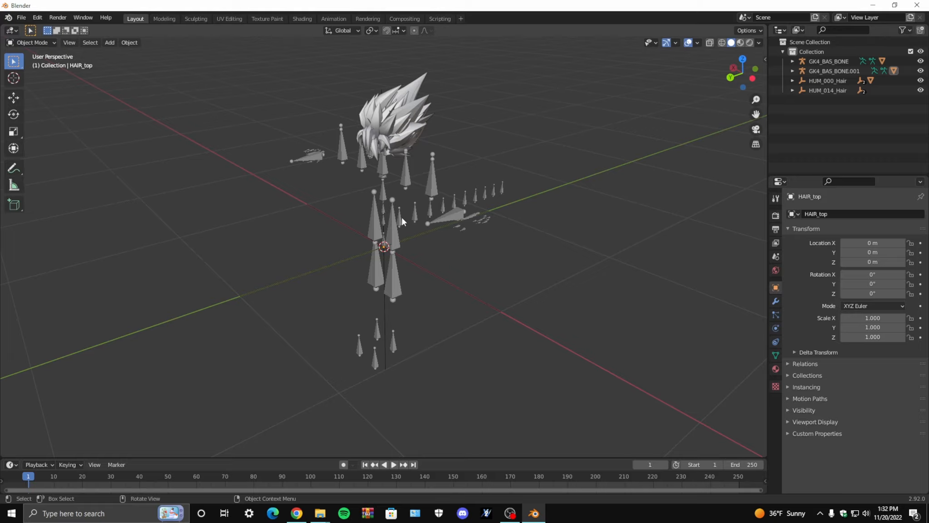
middle_drag(401, 216, 502, 149)
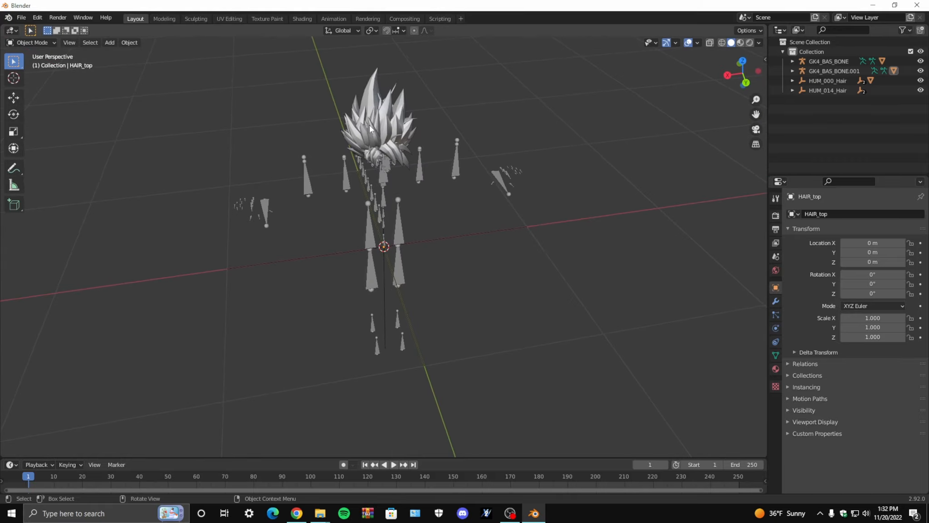
middle_drag(617, 128, 433, 98)
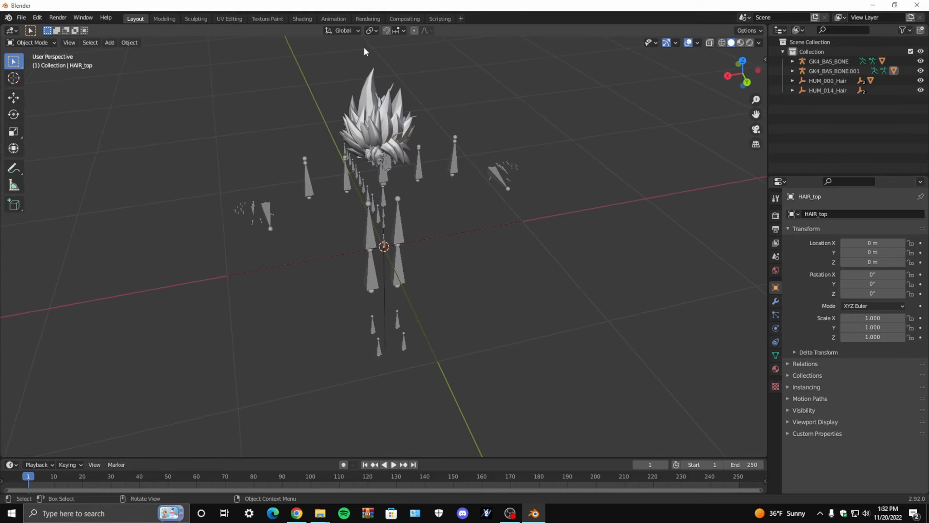
Select everything with the HUM_000 HAIR_Top mesh active, join the two hair meshes into it and clear the selection.
middle_drag(364, 50, 527, 201)
click(379, 81)
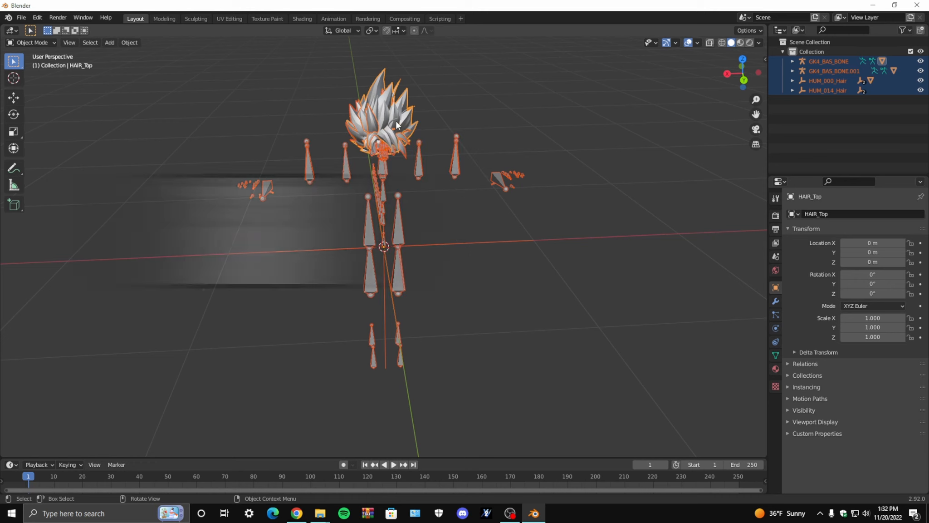
key(ctrl+j)
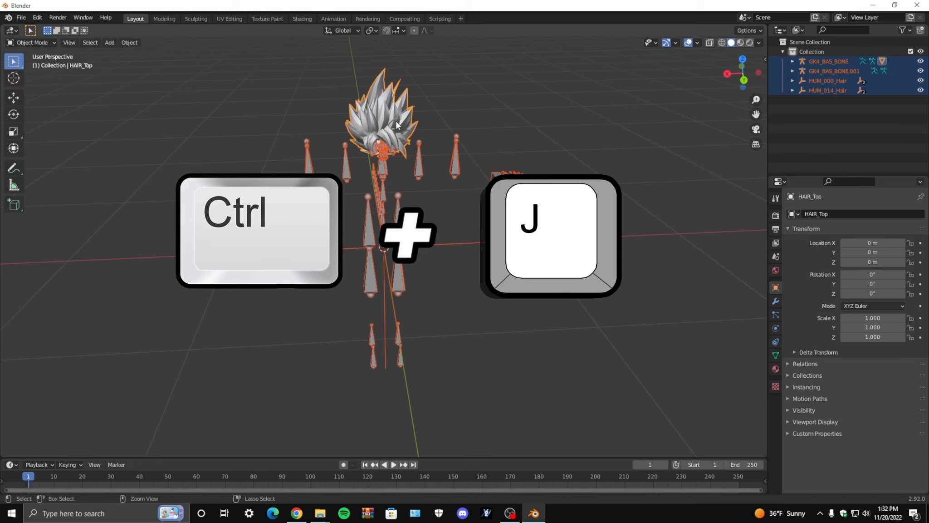
key(ctrl+j)
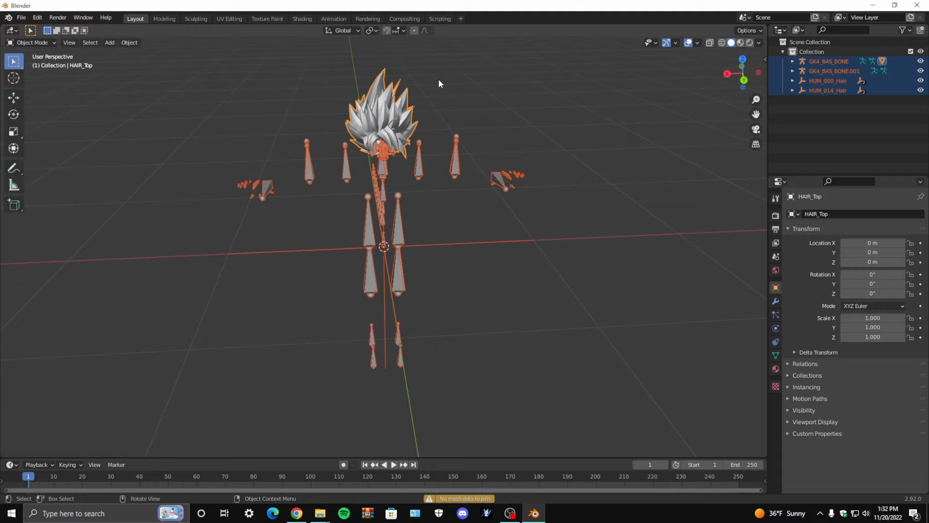
click(471, 240)
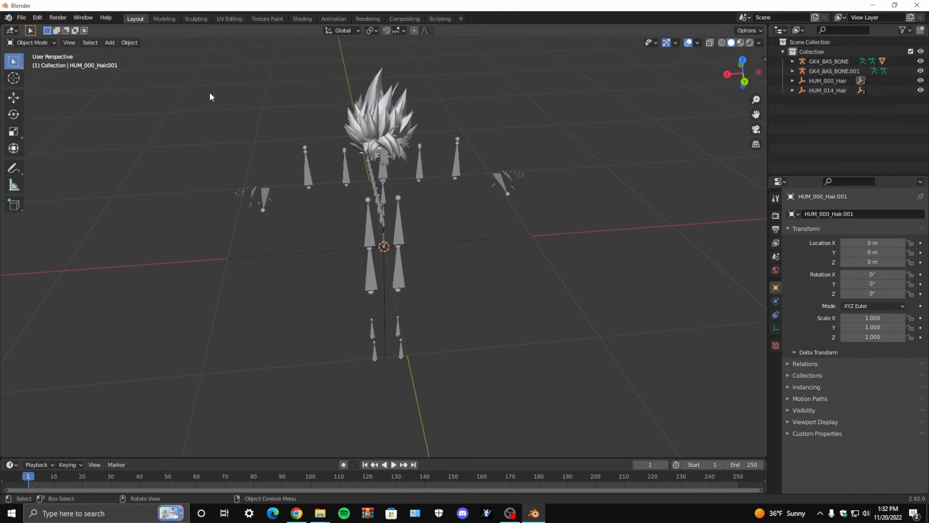
Open the FBX export settings for the scene and review the include, transform, geometry, armature and animation options.
click(20, 18)
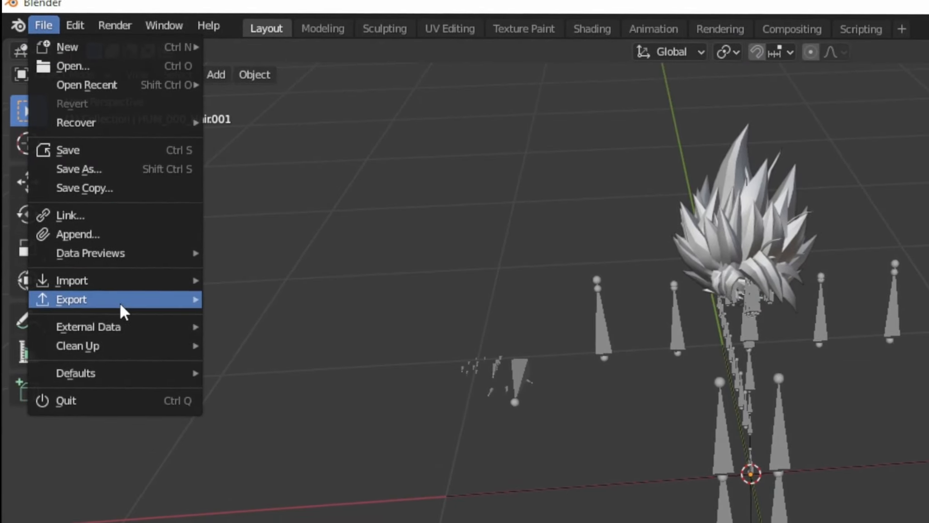
mouse_move(59, 160)
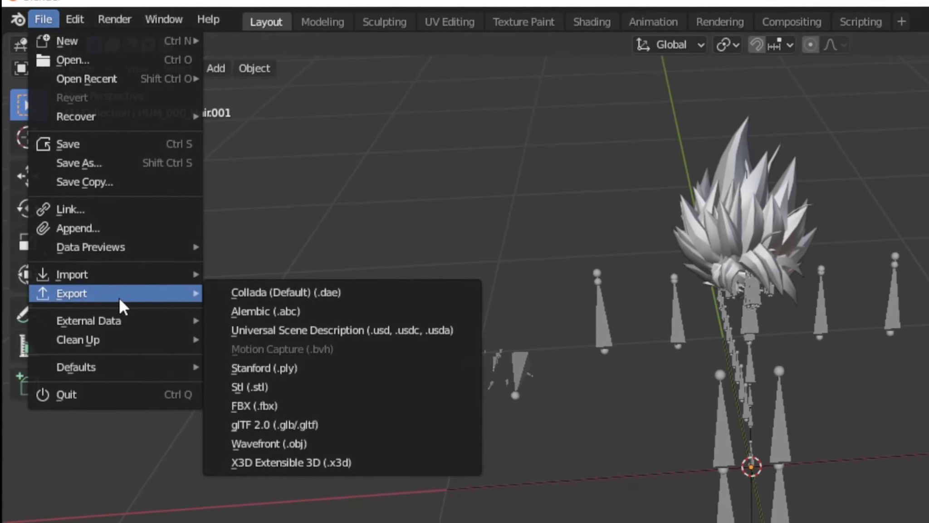
click(275, 403)
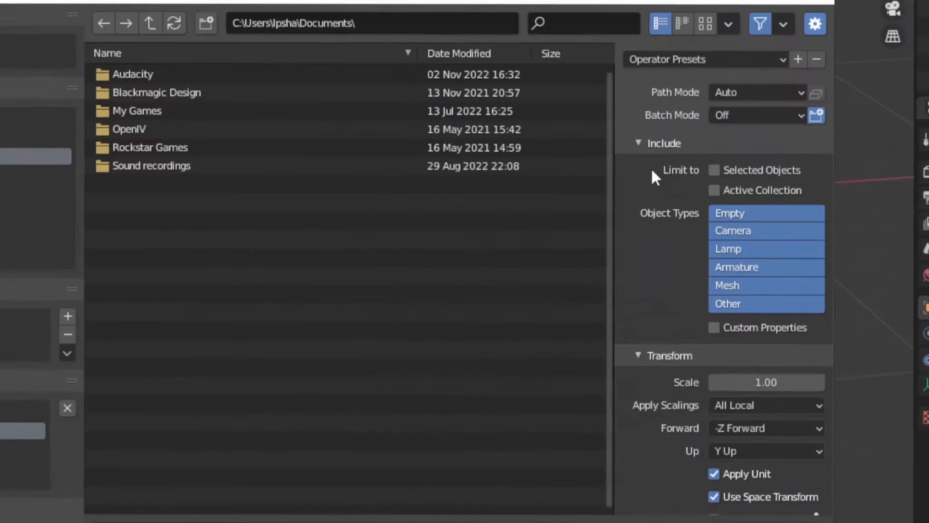
scroll(656, 191, down, 4)
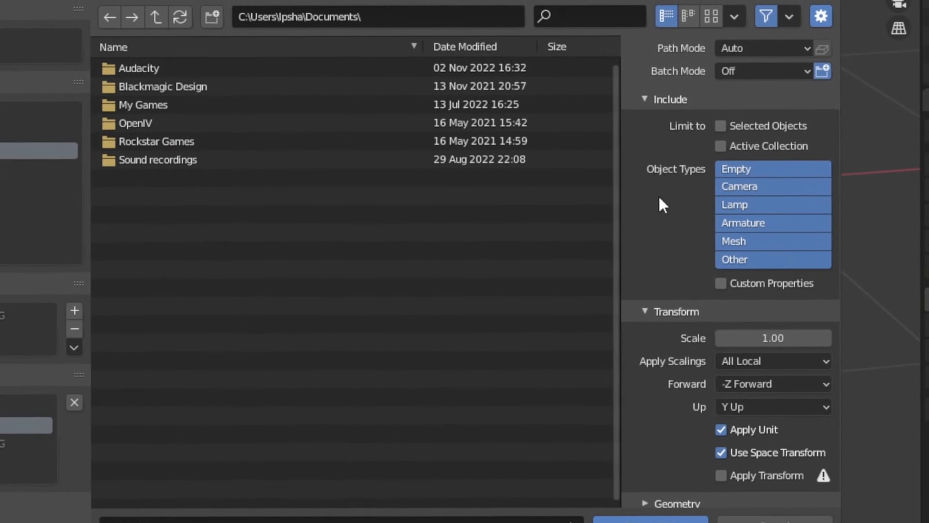
scroll(668, 251, down, 1)
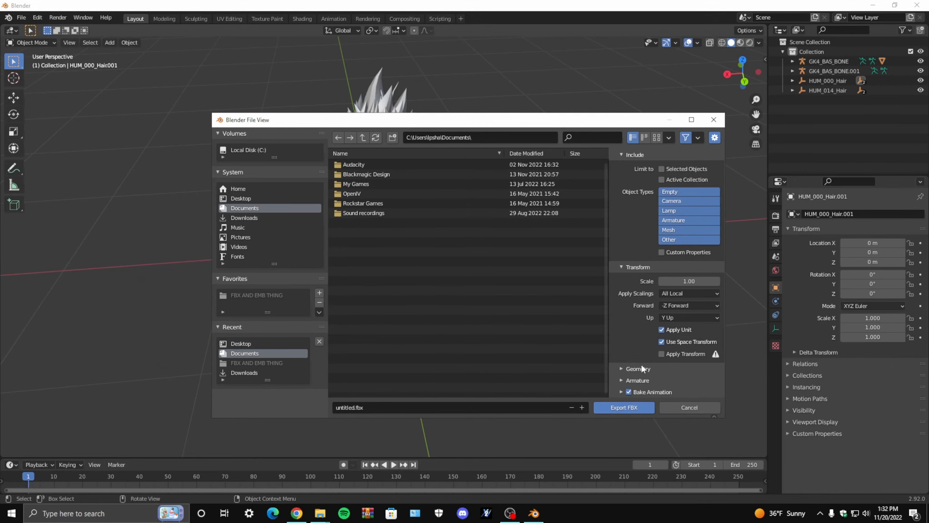
scroll(687, 358, up, 4)
scroll(652, 304, down, 2)
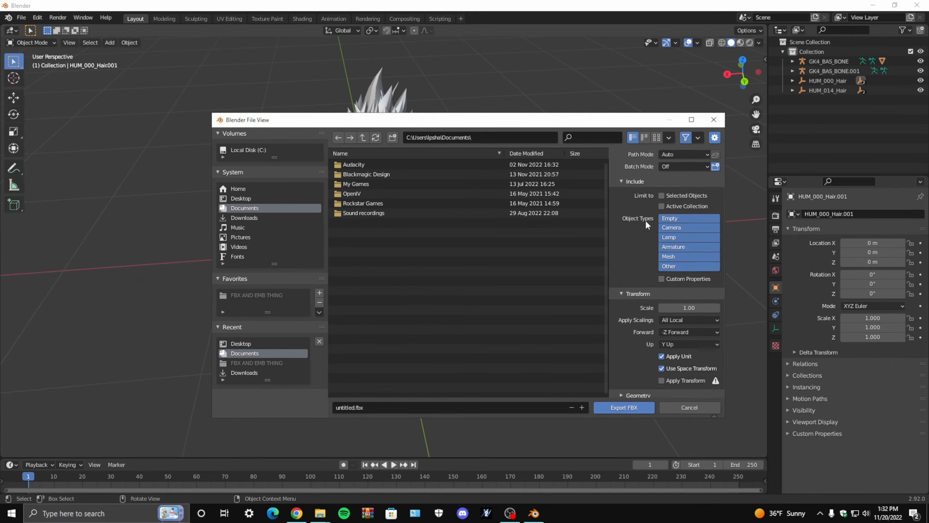
scroll(655, 343, up, 2)
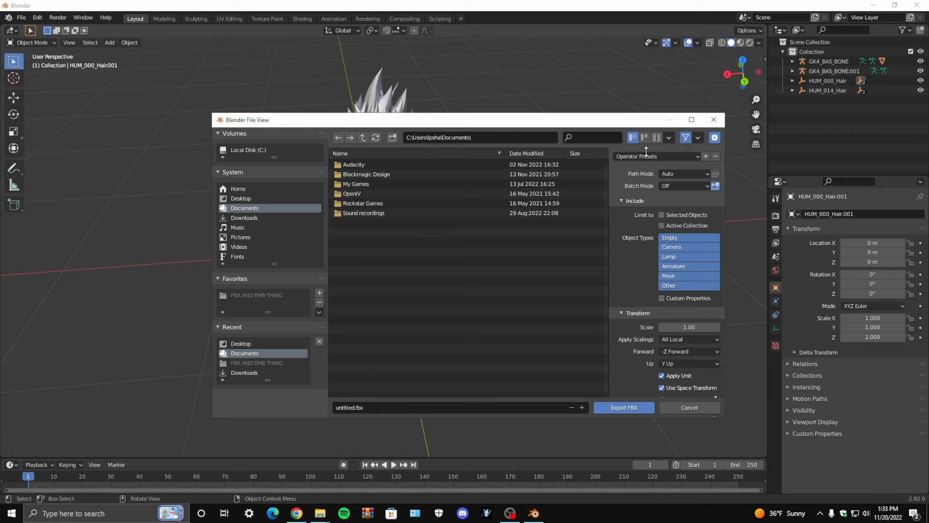
scroll(668, 341, down, 2)
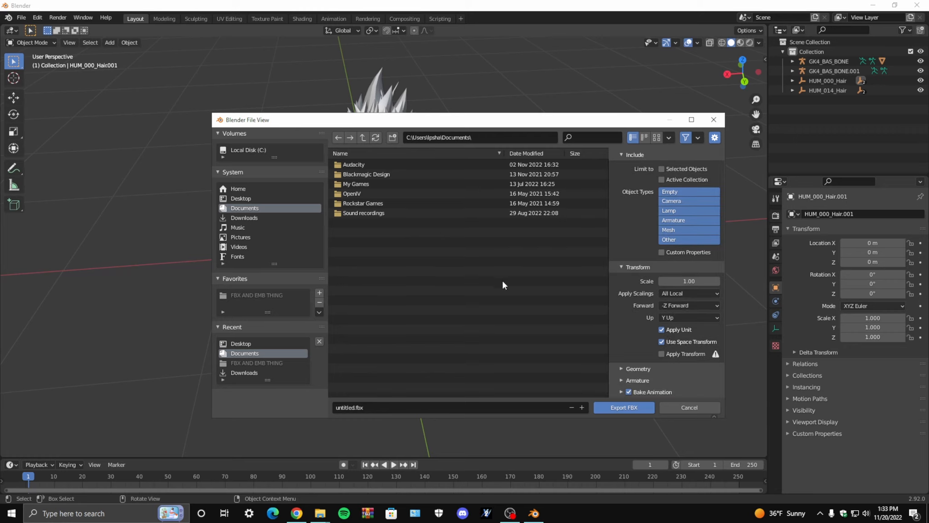